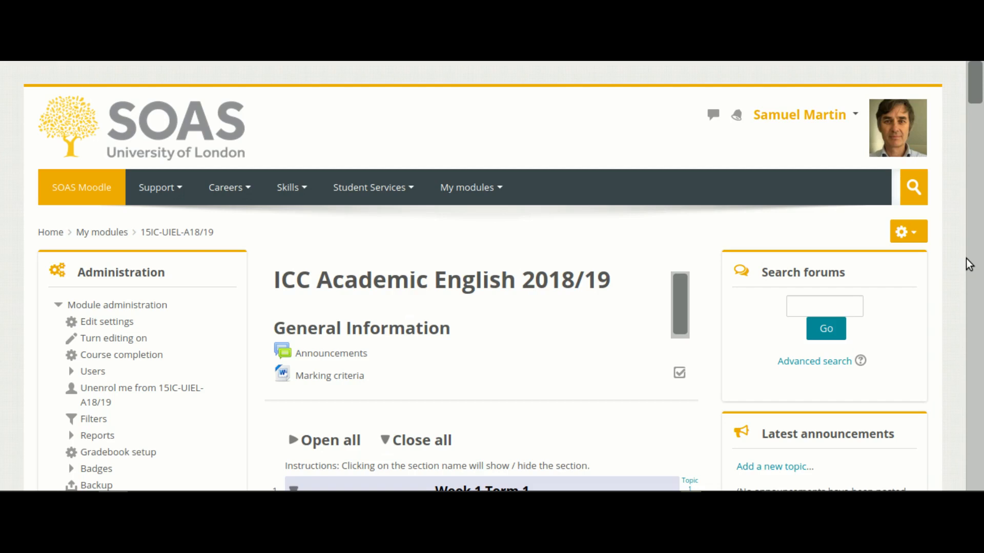
Turn editing on for the ICC Academic English 2018/19 module page.
{"action": "left_click_drag", "start_coordinate": [972, 88], "coordinate": [972, 125]}
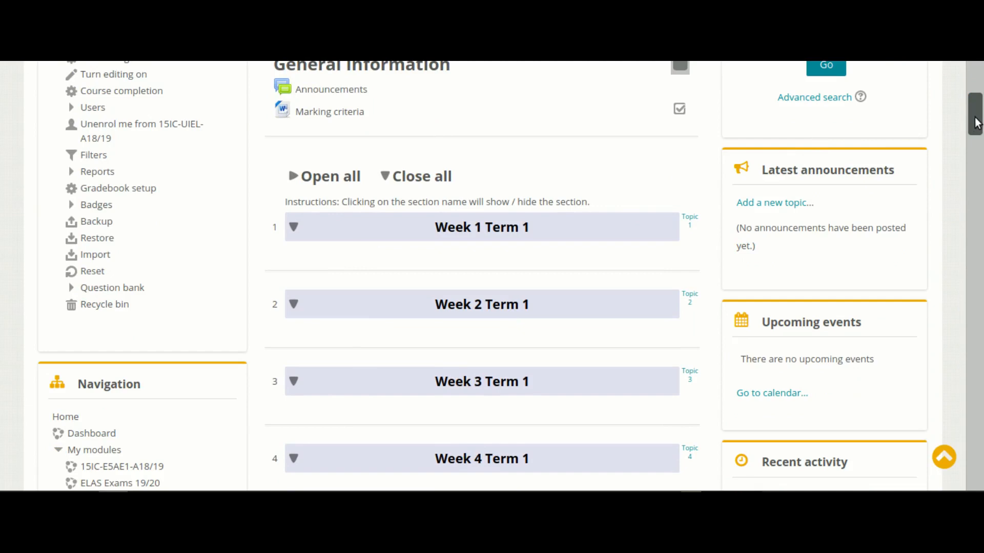
{"action": "left_click_drag", "start_coordinate": [974, 122], "coordinate": [975, 91]}
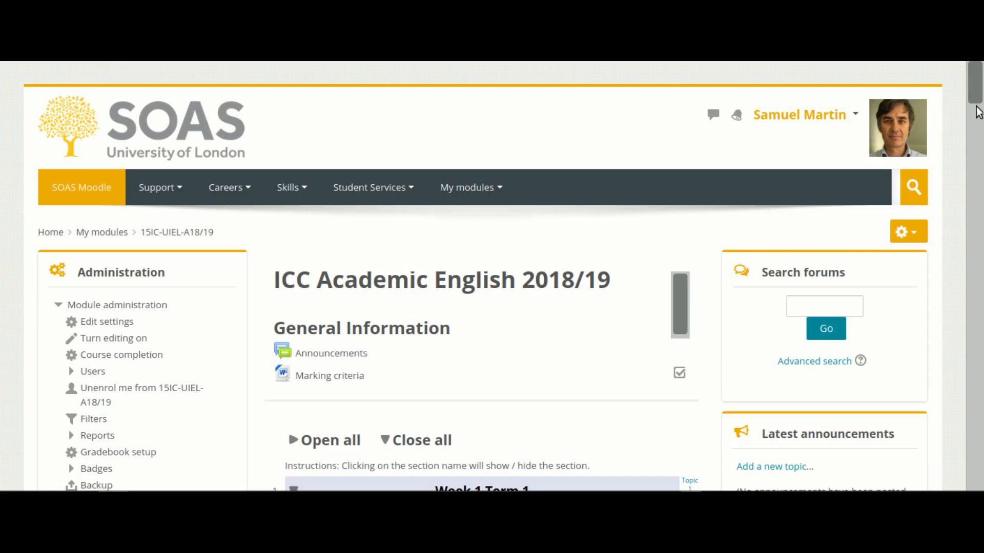
{"action": "mouse_move", "coordinate": [977, 92]}
{"action": "left_mouse_down"}
{"action": "mouse_move", "coordinate": [975, 158]}
{"action": "mouse_move", "coordinate": [977, 92]}
{"action": "left_mouse_up"}
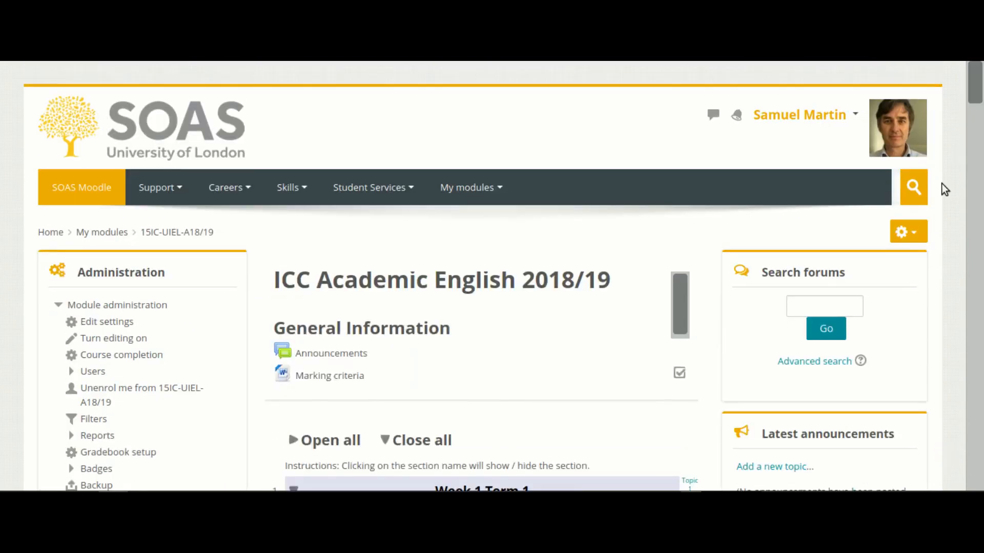
{"action": "left_click", "coordinate": [907, 233]}
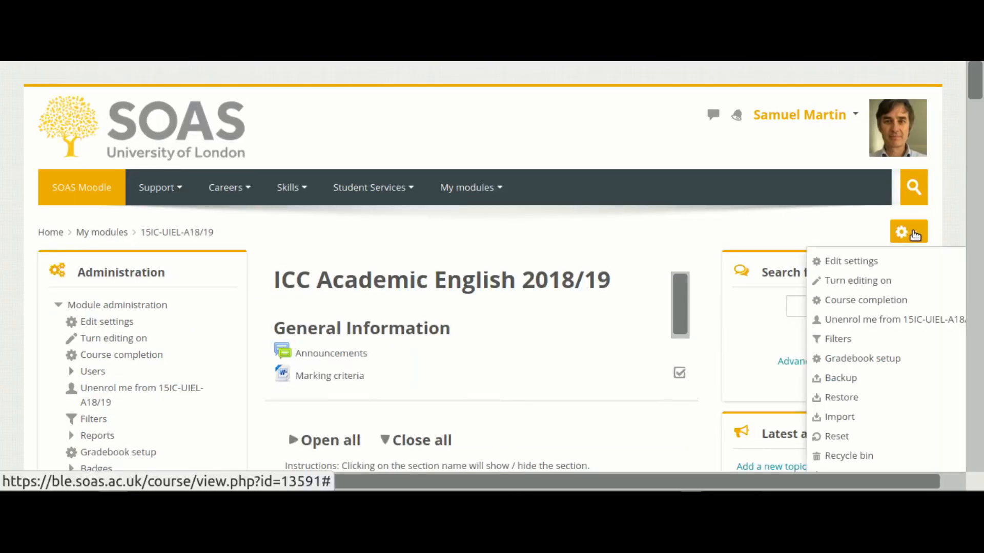
{"action": "left_click", "coordinate": [857, 280]}
{"action": "left_click", "coordinate": [93, 340]}
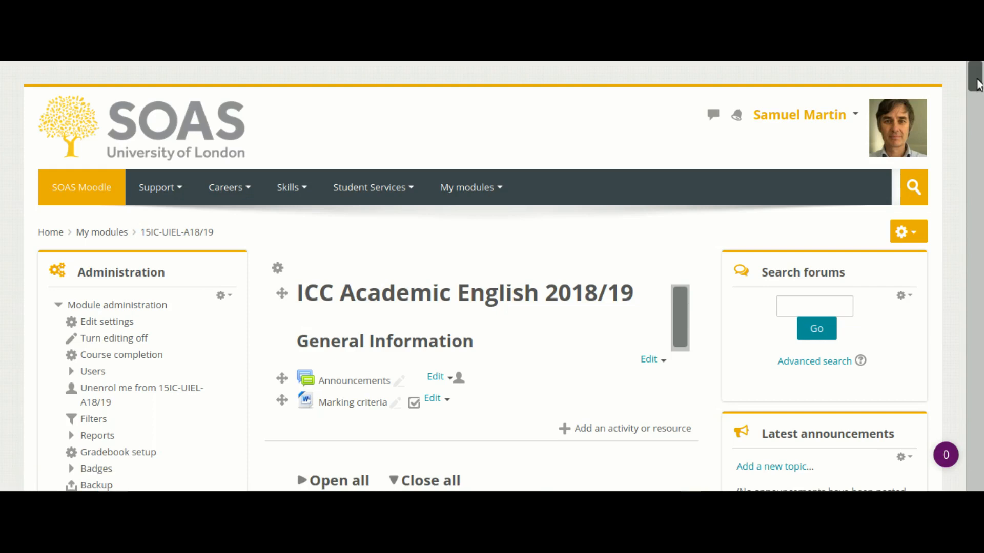
Add a Panopto block to the module page and open the block's Course Settings.
{"action": "left_click_drag", "start_coordinate": [976, 82], "coordinate": [978, 155]}
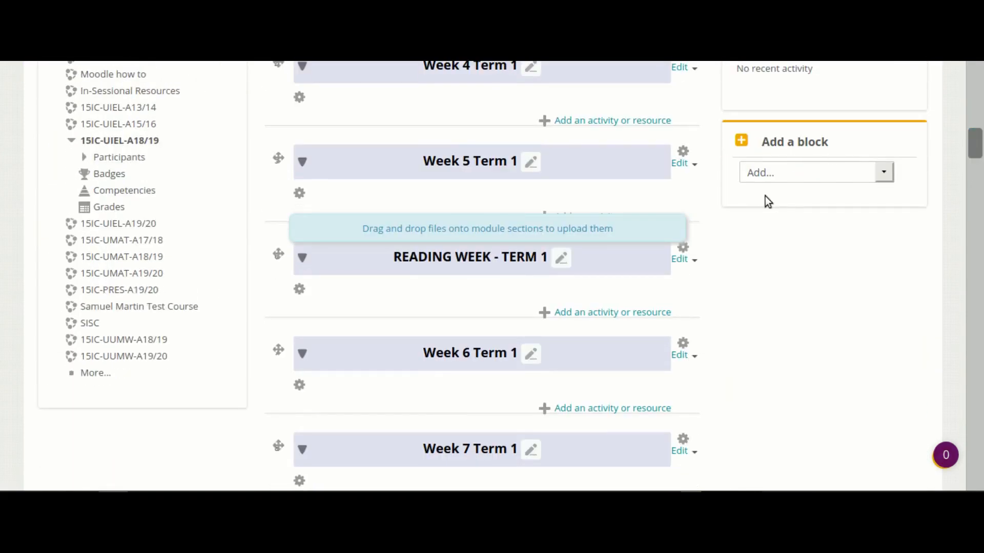
{"action": "left_click", "coordinate": [886, 176]}
{"action": "left_click_drag", "start_coordinate": [882, 202], "coordinate": [856, 362]}
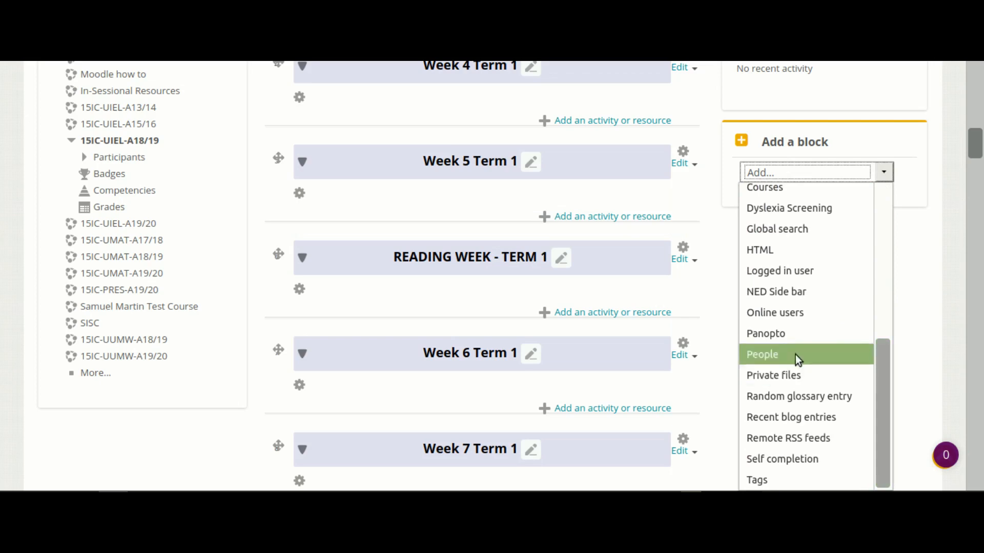
{"action": "left_click", "coordinate": [820, 335]}
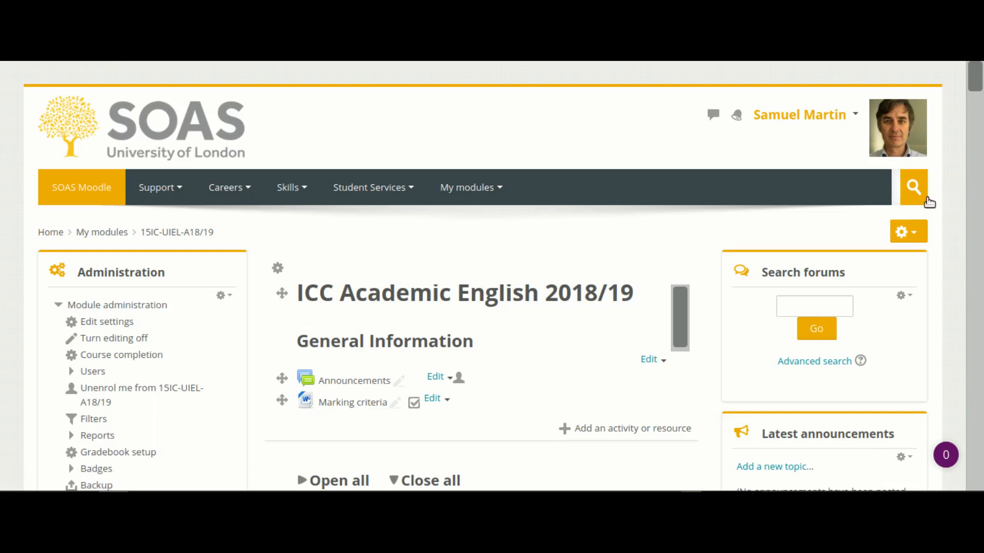
{"action": "left_click_drag", "start_coordinate": [977, 82], "coordinate": [977, 153]}
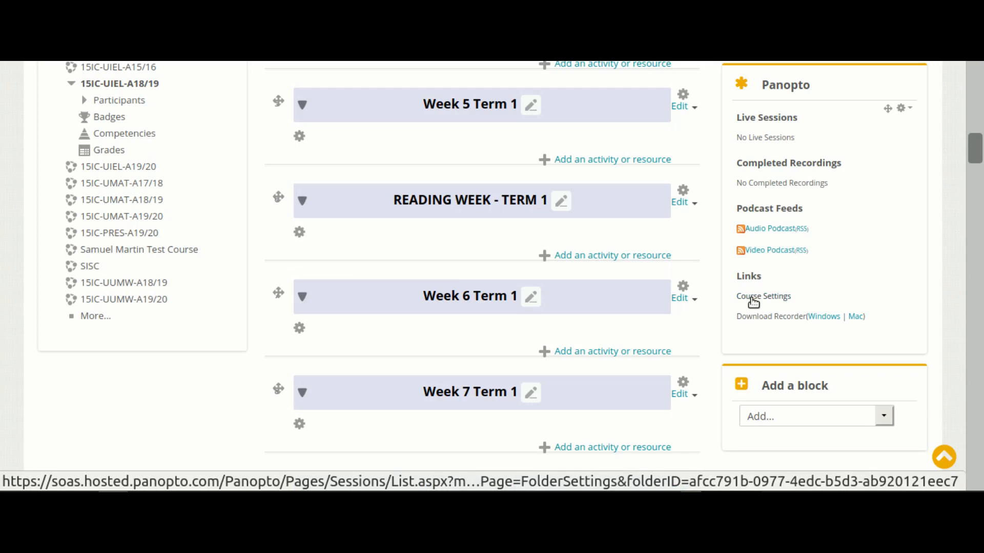
{"action": "left_click", "coordinate": [753, 298]}
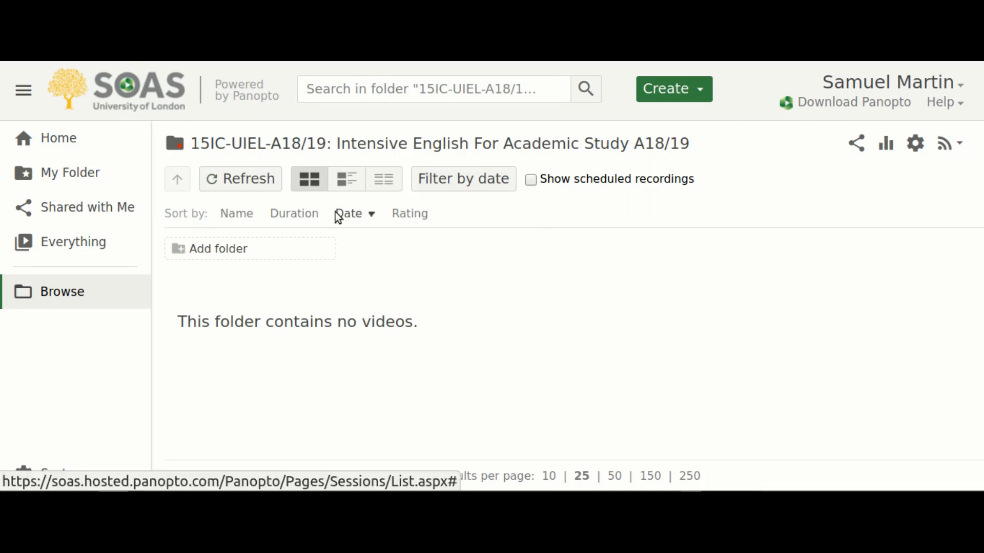
Look through the recordings under Everything, Home and My Folder in Panopto.
{"action": "left_click", "coordinate": [89, 249]}
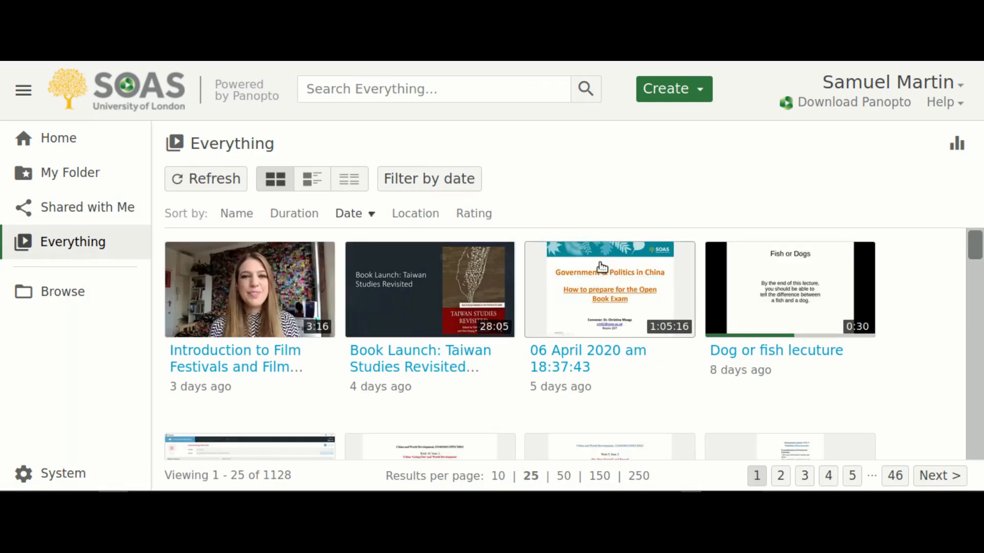
{"action": "mouse_move", "coordinate": [975, 246]}
{"action": "left_mouse_down"}
{"action": "mouse_move", "coordinate": [978, 290]}
{"action": "mouse_move", "coordinate": [976, 245]}
{"action": "left_mouse_up"}
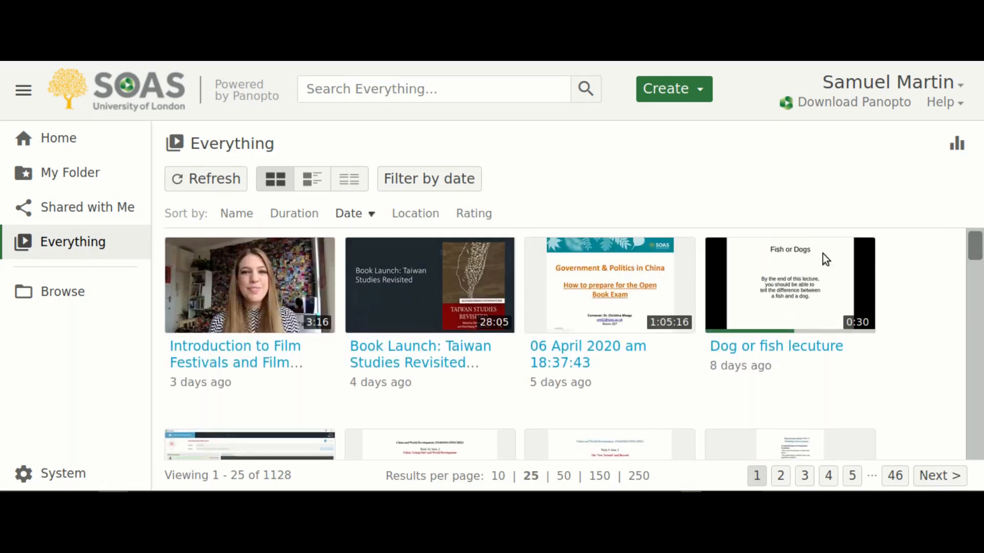
{"action": "left_click", "coordinate": [64, 140]}
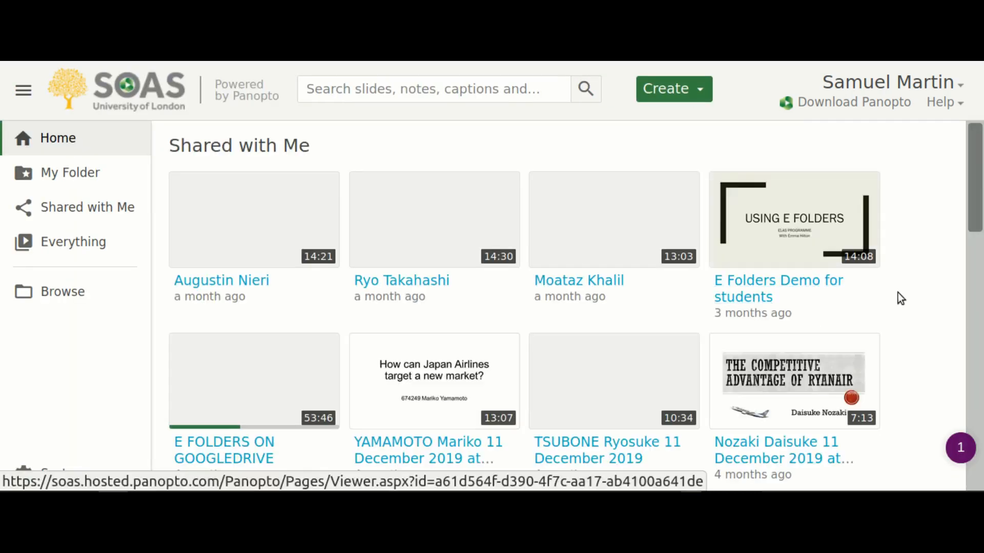
{"action": "mouse_move", "coordinate": [978, 194]}
{"action": "left_mouse_down"}
{"action": "mouse_move", "coordinate": [977, 313]}
{"action": "mouse_move", "coordinate": [977, 195]}
{"action": "left_mouse_up"}
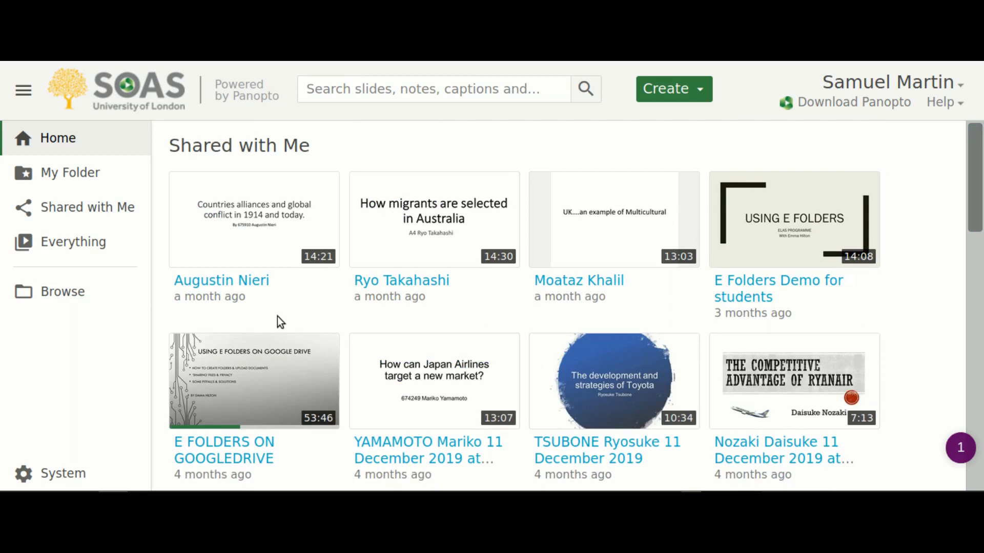
{"action": "left_click", "coordinate": [67, 172]}
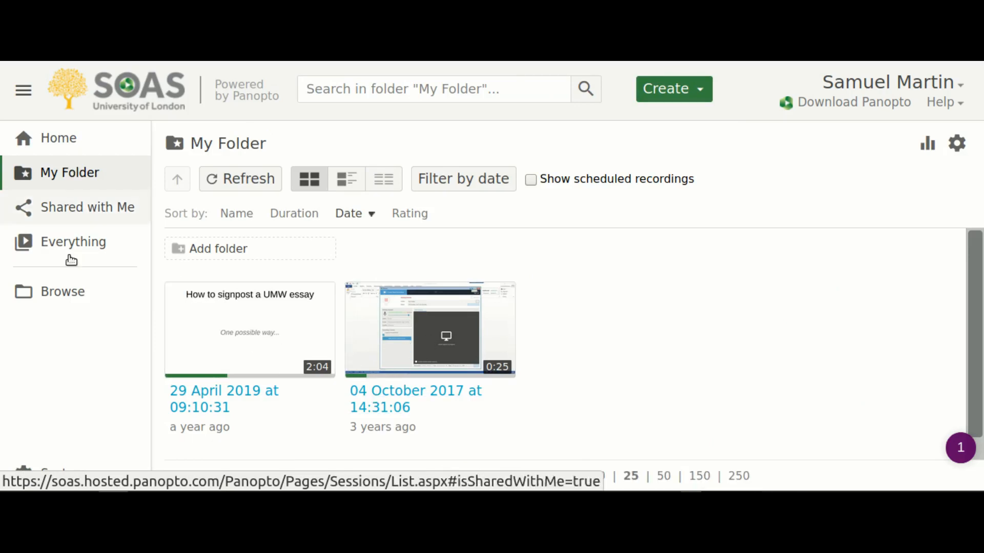
Add a subfolder bearing the account owner's short first name inside the 15IC-UIEL-A18/19 folder.
{"action": "left_click", "coordinate": [61, 300]}
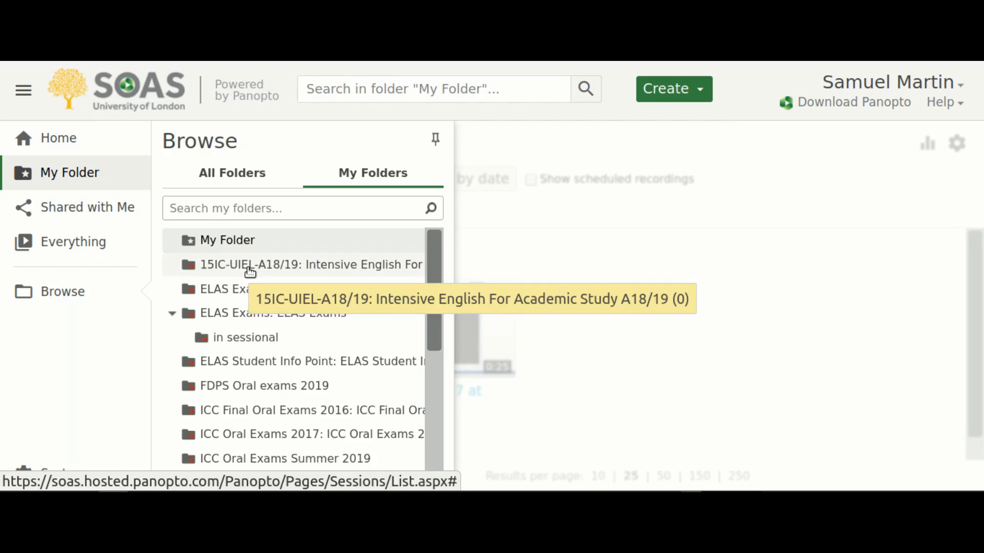
{"action": "left_click", "coordinate": [250, 271]}
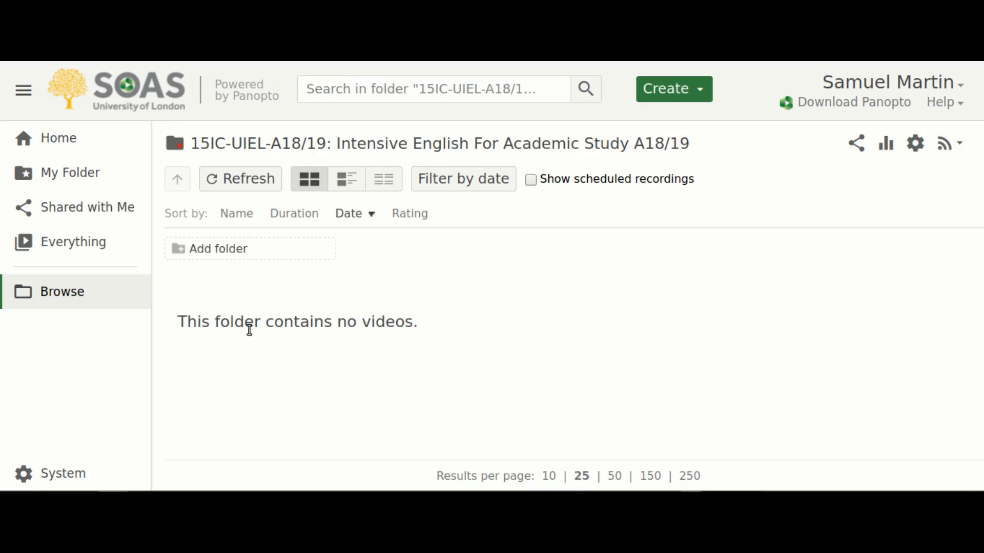
{"action": "left_click", "coordinate": [218, 251]}
{"action": "type", "text": "Sam"}
{"action": "key", "text": "Return"}
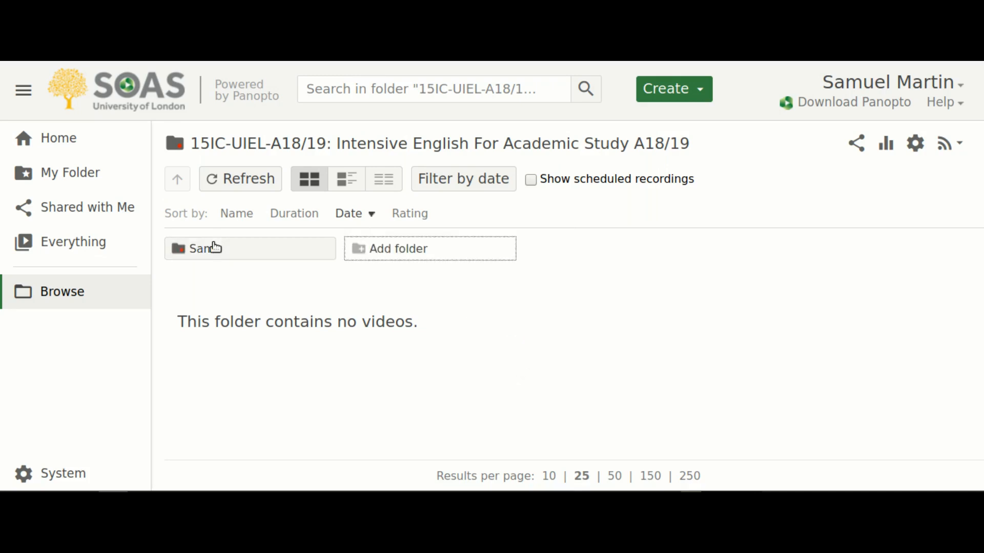
Delete the subfolder just added to the 15IC-UIEL-A18/19 folder through its folder settings.
{"action": "double_click", "coordinate": [237, 256]}
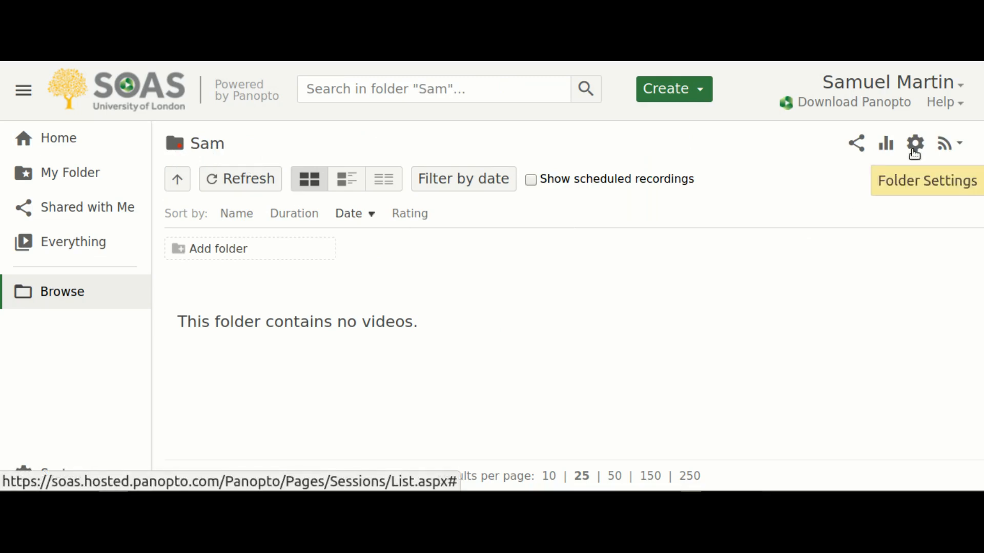
{"action": "left_click", "coordinate": [913, 151]}
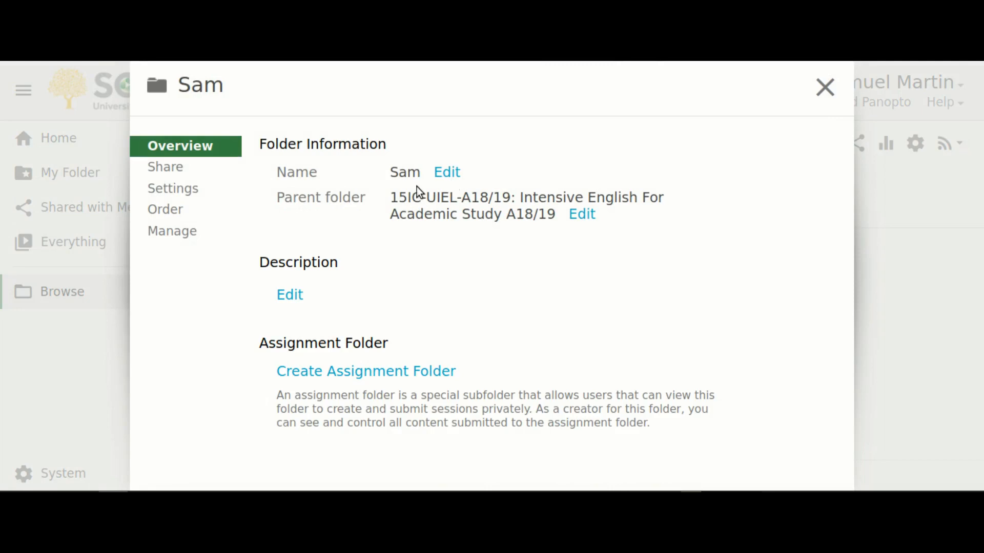
{"action": "left_click", "coordinate": [175, 235]}
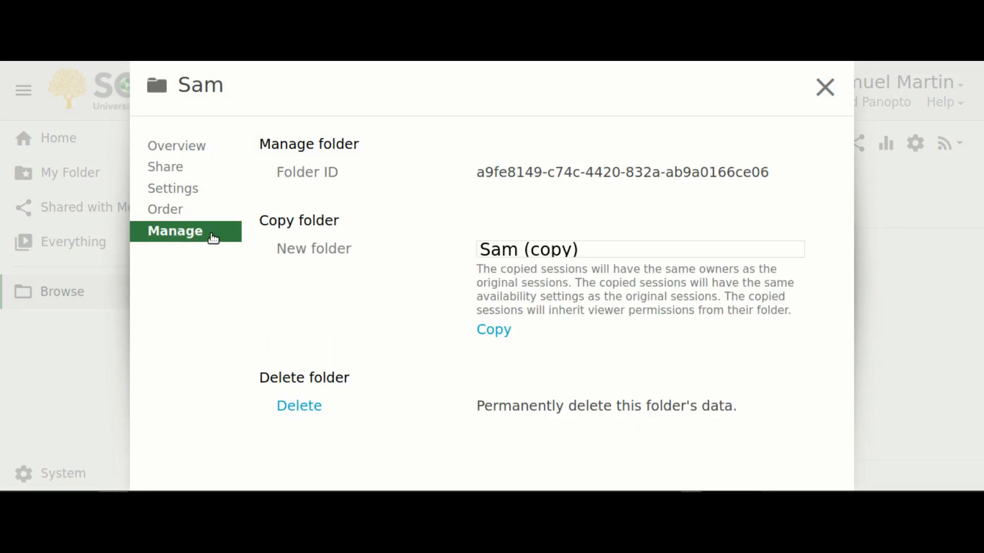
{"action": "left_click", "coordinate": [296, 408]}
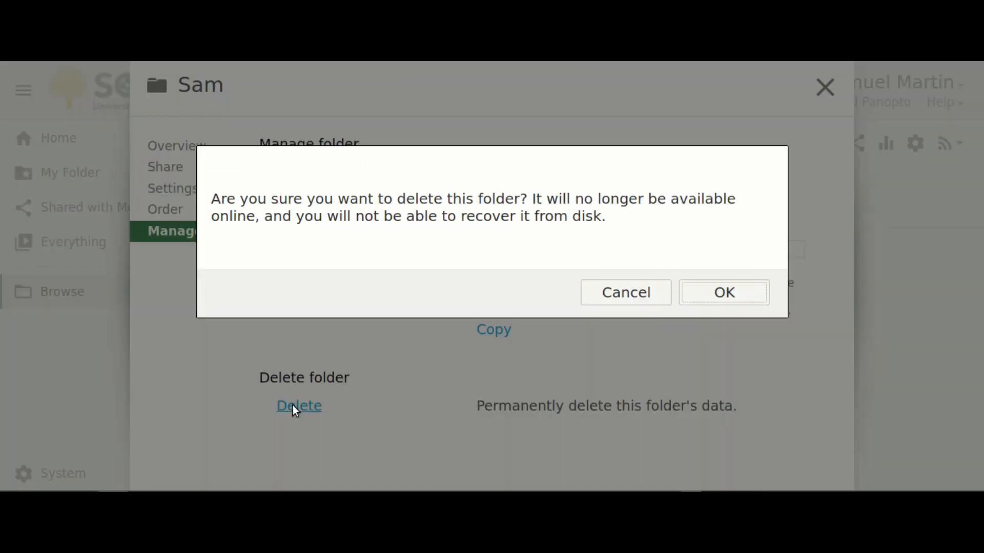
{"action": "left_click", "coordinate": [733, 294]}
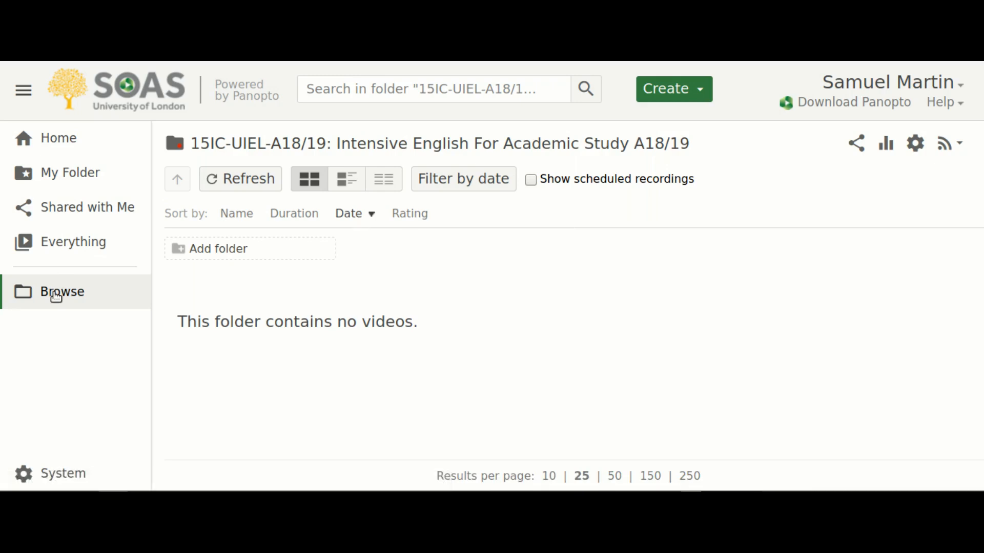
Upload the video file Dogs and fish breeding.mp4 from the Videos folder to the 15IC-UIEL-A18/19 folder.
{"action": "left_click", "coordinate": [56, 296]}
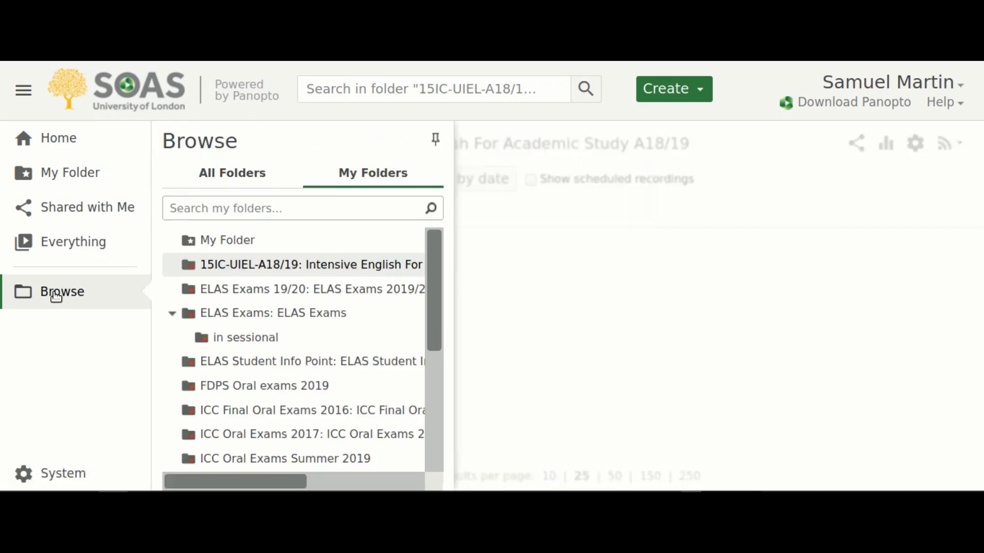
{"action": "left_click", "coordinate": [272, 266]}
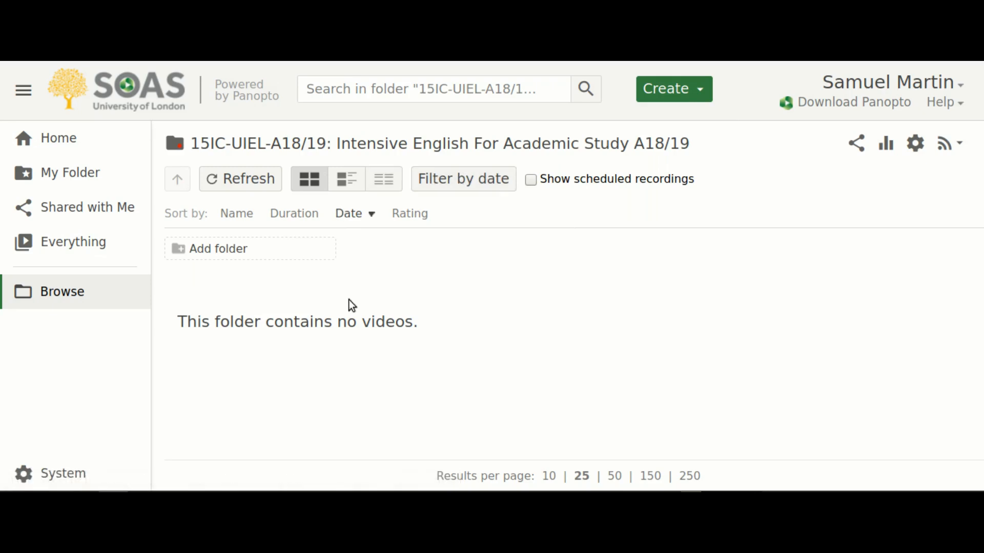
{"action": "left_click", "coordinate": [682, 91]}
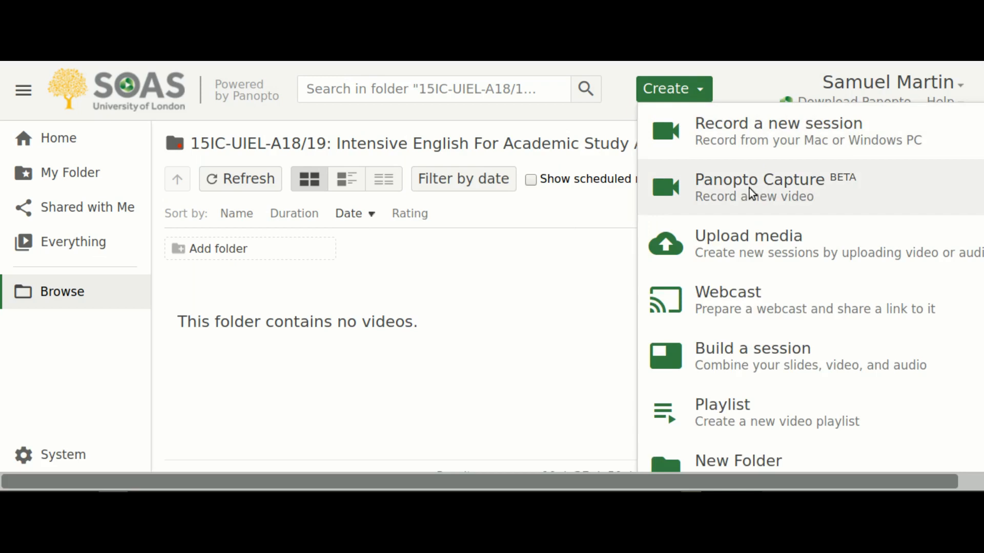
{"action": "left_click", "coordinate": [742, 241]}
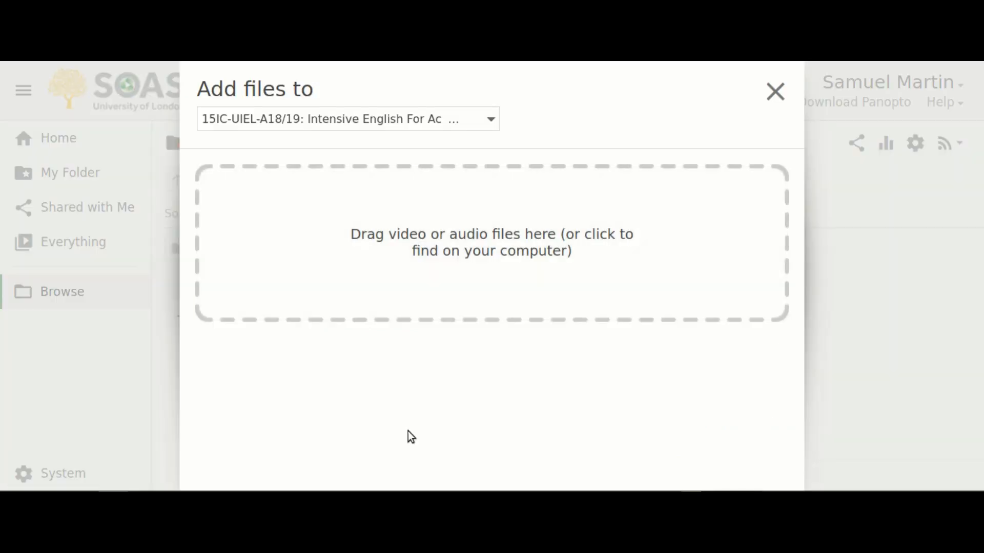
{"action": "mouse_move", "coordinate": [146, 498]}
{"action": "left_click", "coordinate": [147, 443]}
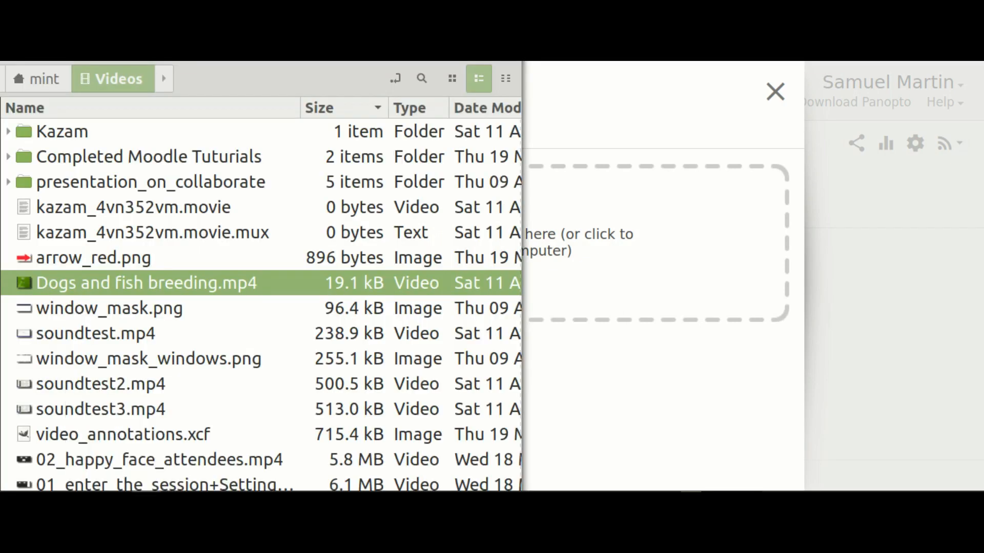
{"action": "left_click_drag", "start_coordinate": [128, 283], "coordinate": [603, 237]}
{"action": "left_click", "coordinate": [113, 491]}
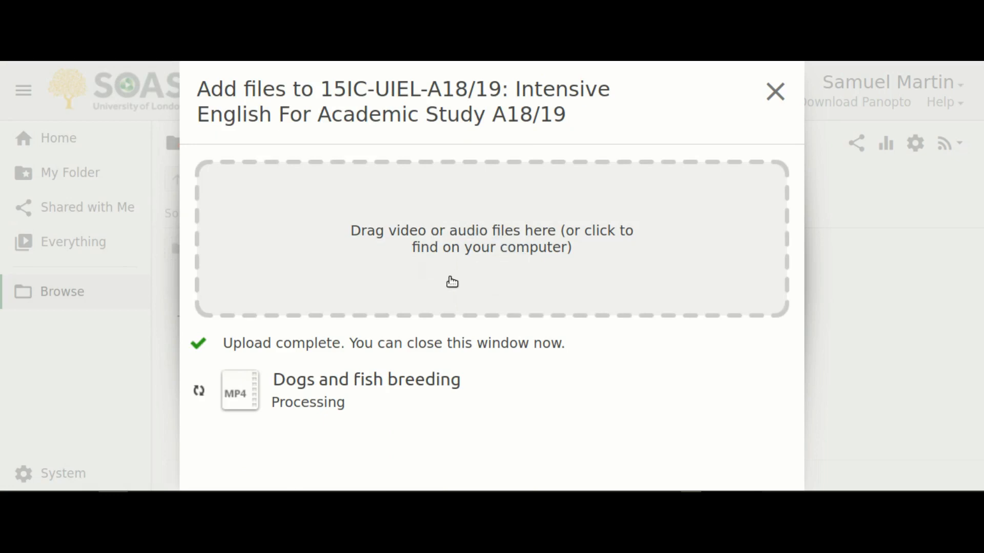
{"action": "mouse_move", "coordinate": [362, 382]}
{"action": "left_click", "coordinate": [776, 91]}
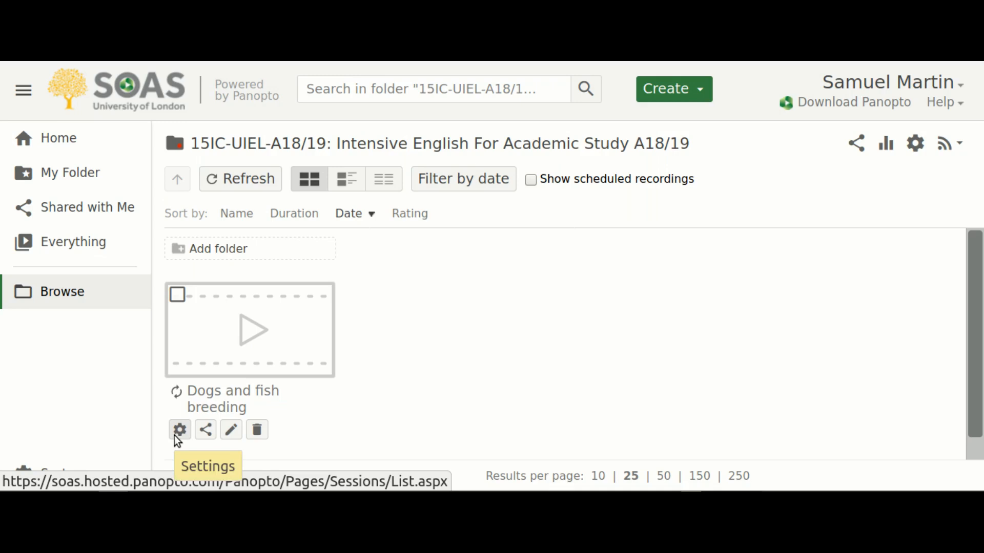
Copy the share link of the Dogs and fish breeding video and return to the Moodle module page.
{"action": "left_click", "coordinate": [205, 434]}
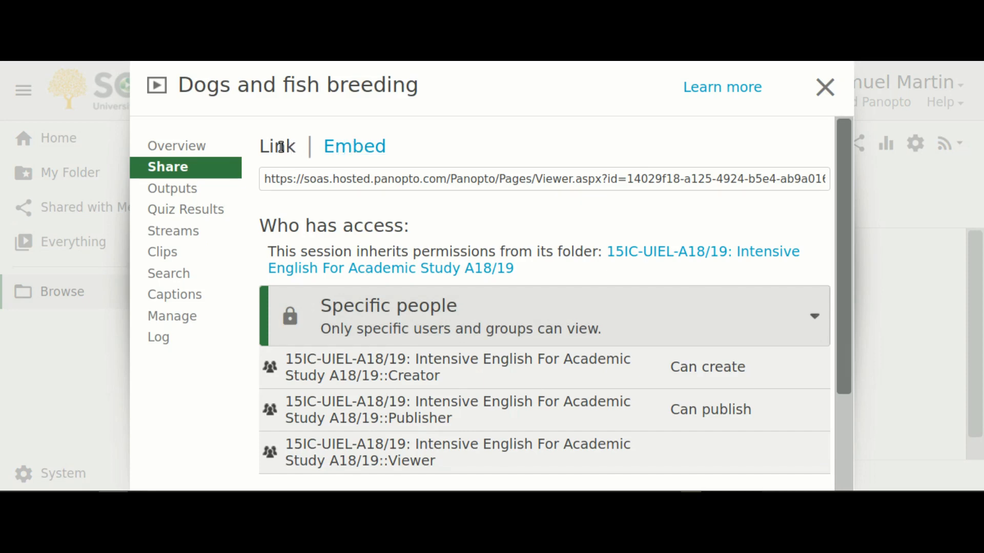
{"action": "left_click", "coordinate": [295, 180]}
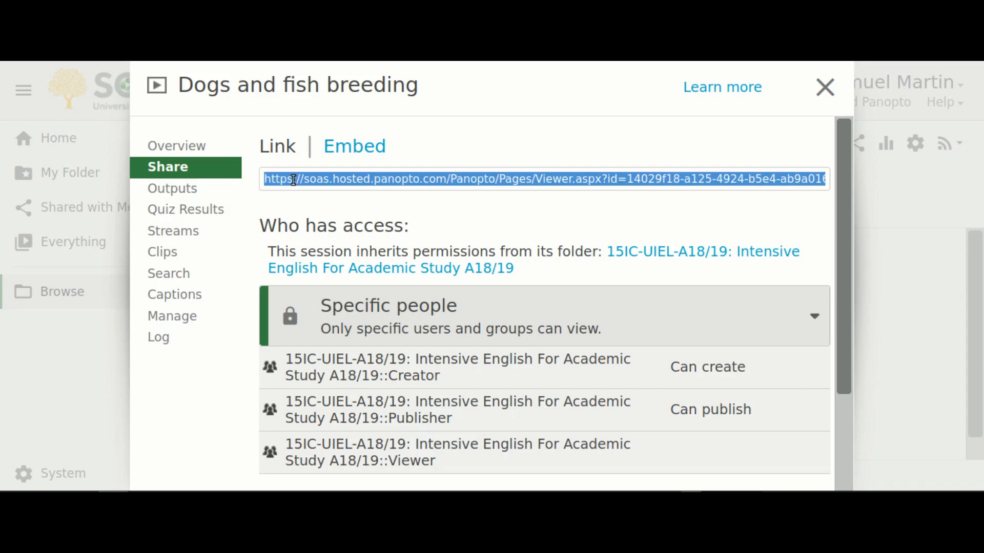
{"action": "right_click", "coordinate": [293, 181]}
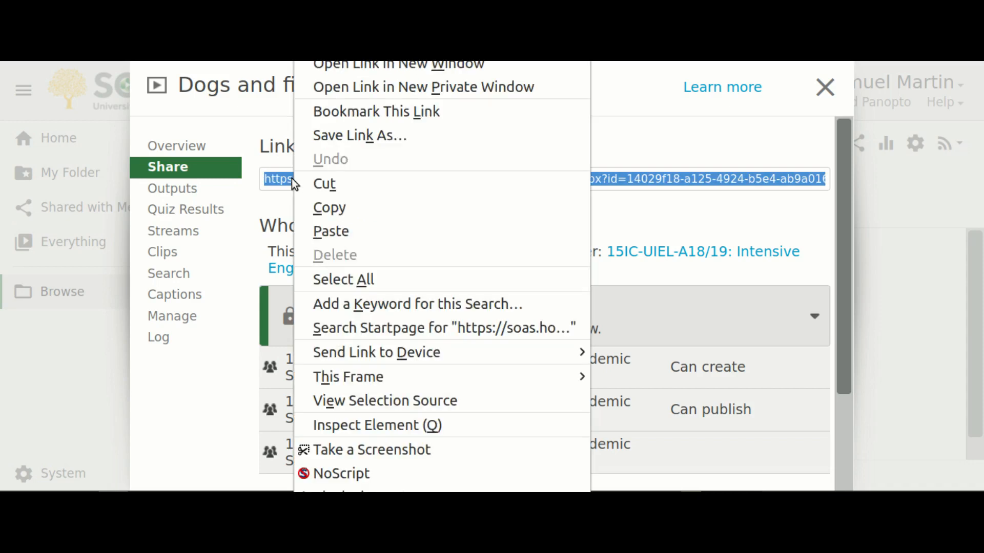
{"action": "left_click", "coordinate": [314, 203]}
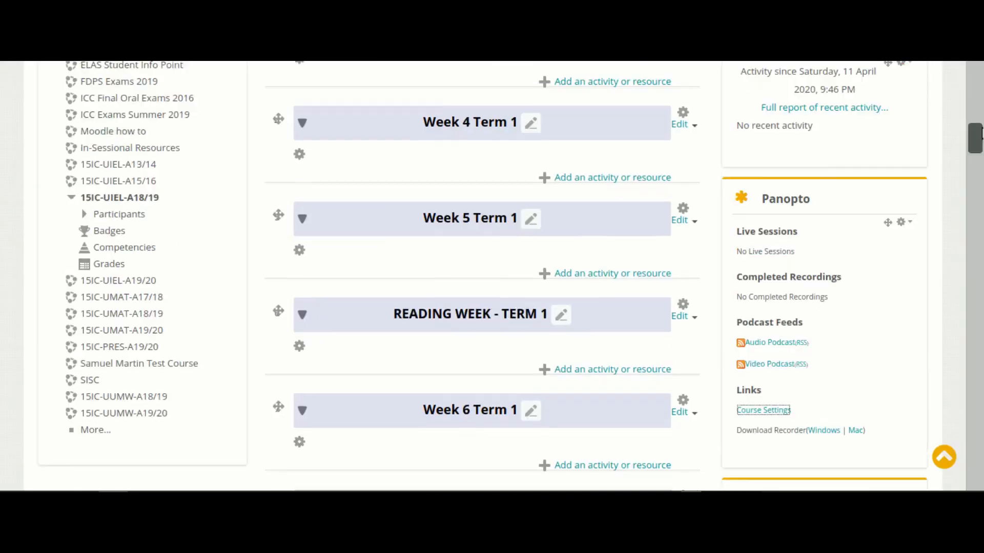
{"action": "left_click_drag", "start_coordinate": [976, 136], "coordinate": [979, 95]}
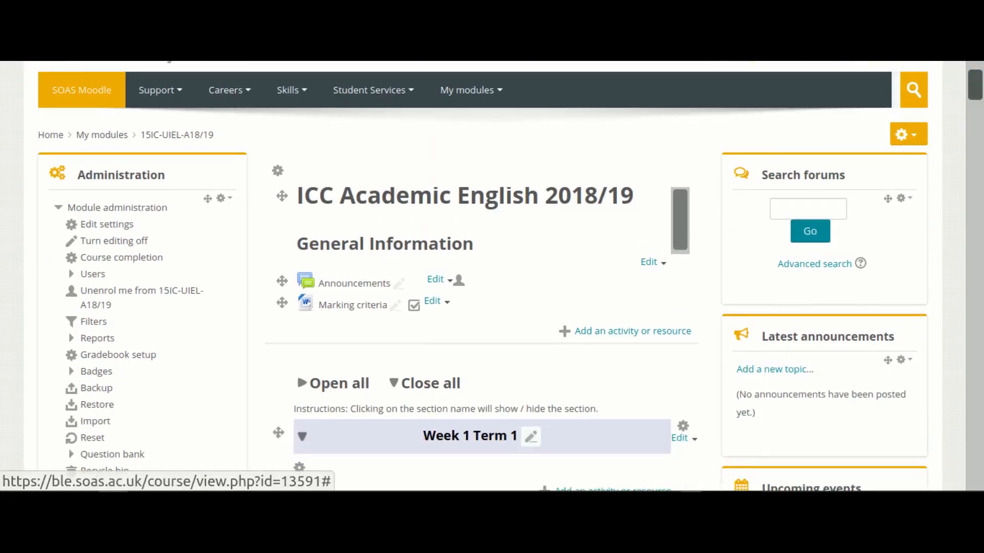
Start adding a URL resource to the Week 1 Term 1 section of the module.
{"action": "left_click_drag", "start_coordinate": [975, 88], "coordinate": [976, 118]}
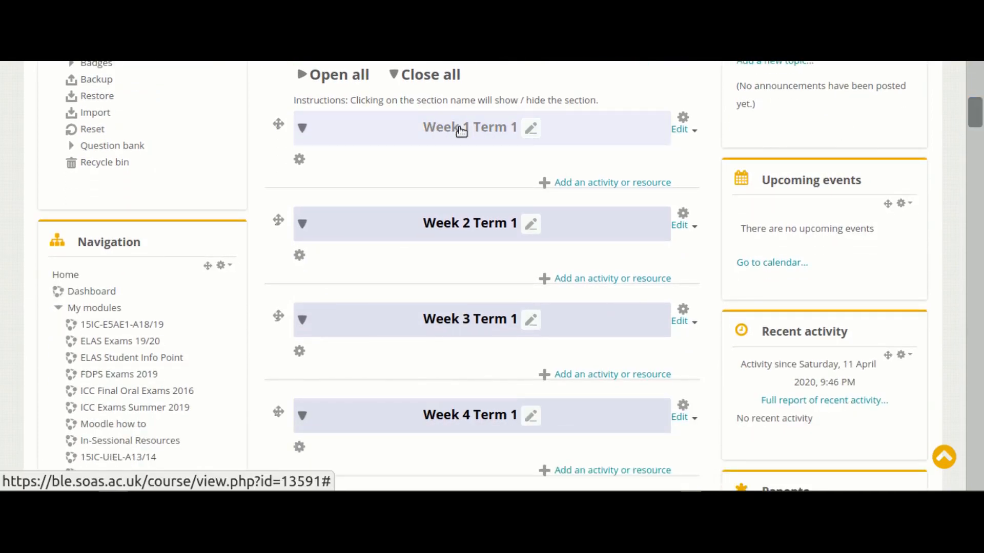
{"action": "left_click", "coordinate": [618, 184]}
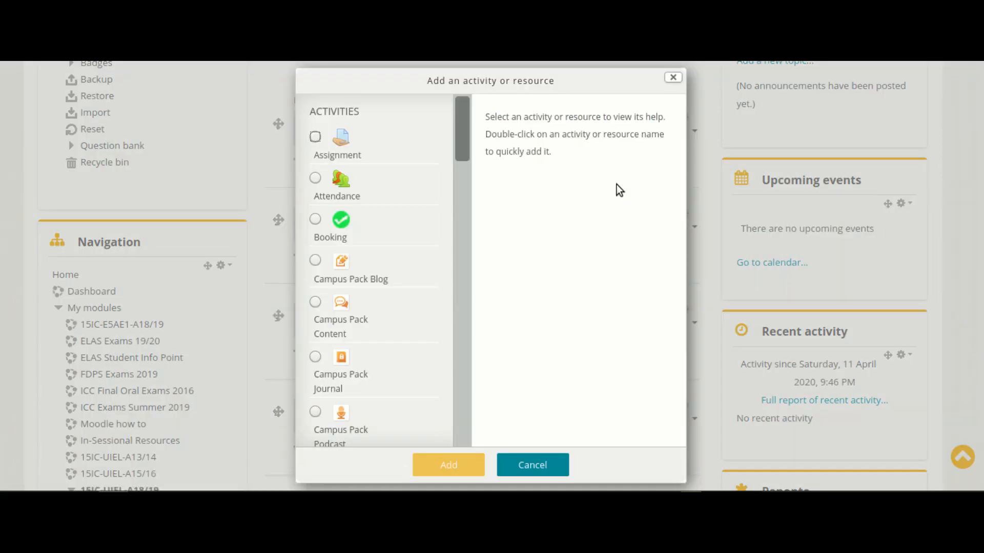
{"action": "left_click_drag", "start_coordinate": [465, 127], "coordinate": [462, 417]}
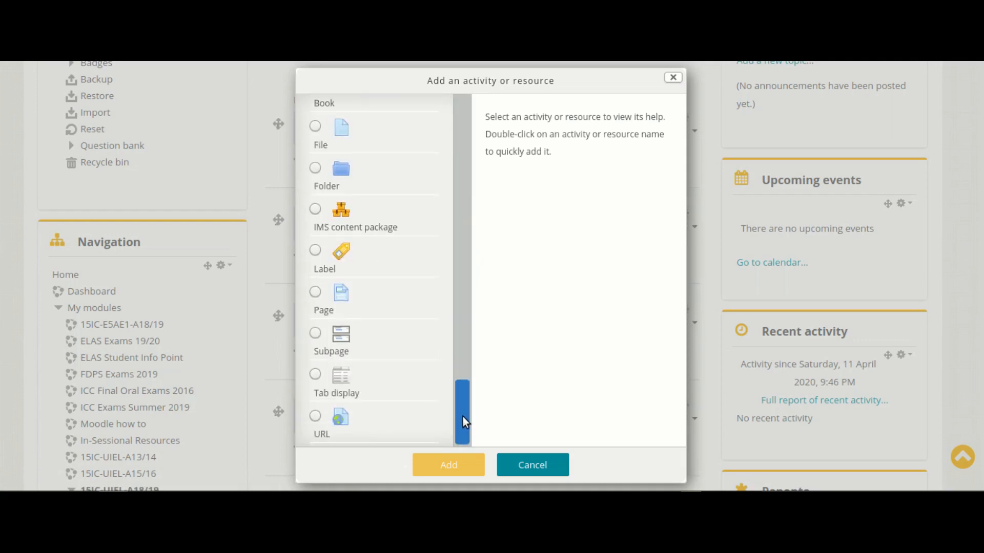
{"action": "left_click", "coordinate": [315, 416]}
{"action": "left_click", "coordinate": [452, 464]}
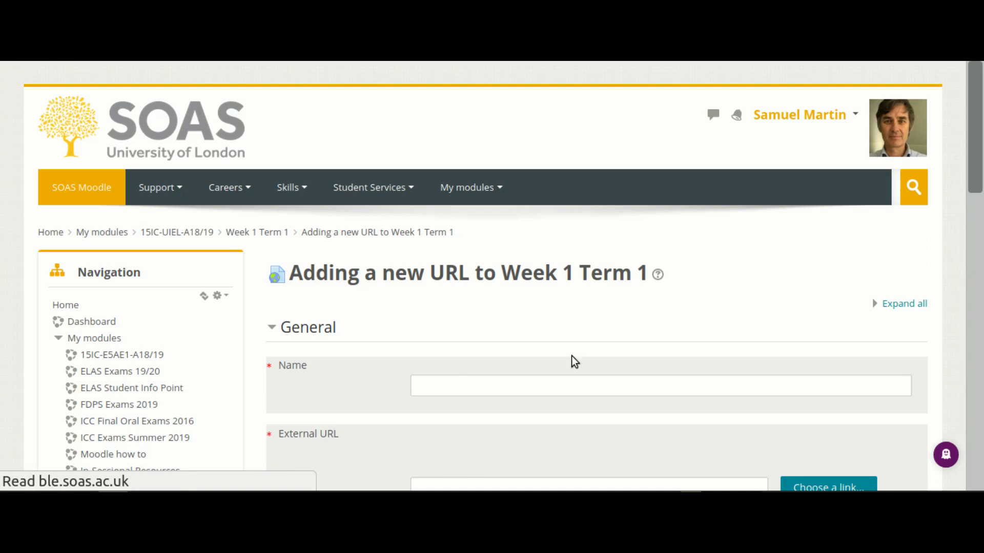
Name the URL resource Lecture 1, paste the copied Panopto share link as its external URL, and save it to the module.
{"action": "left_click", "coordinate": [453, 389]}
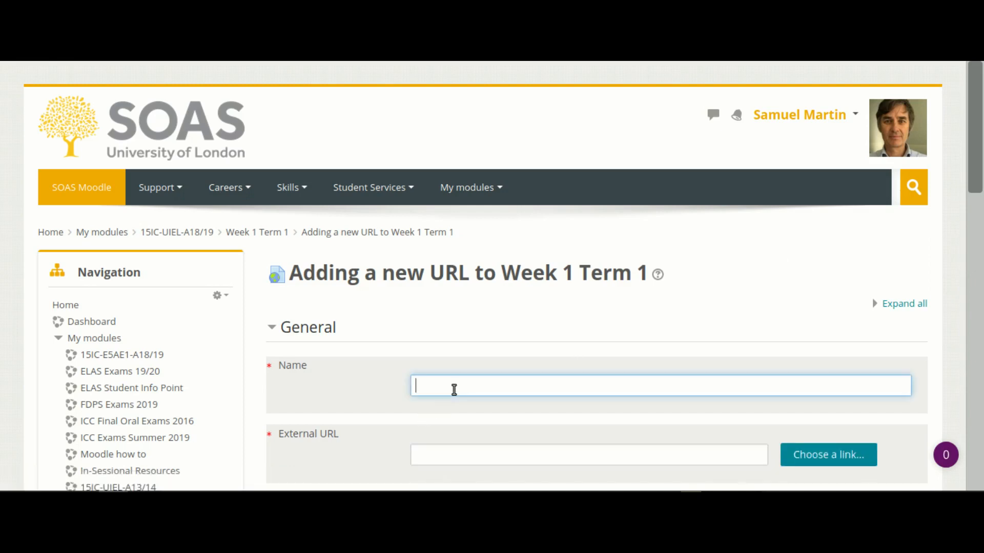
{"action": "type", "text": "Lecture 1"}
{"action": "right_click", "coordinate": [420, 458]}
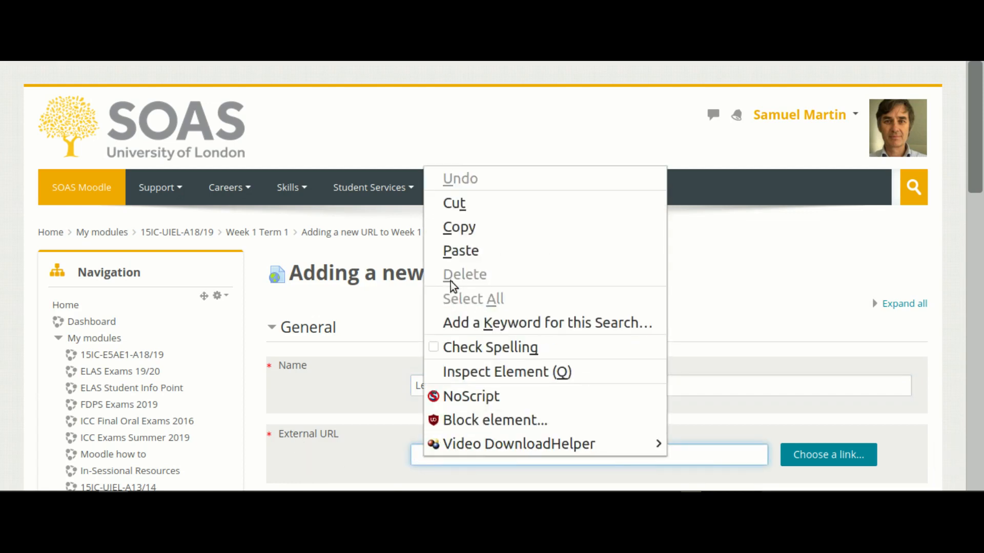
{"action": "left_click", "coordinate": [450, 251]}
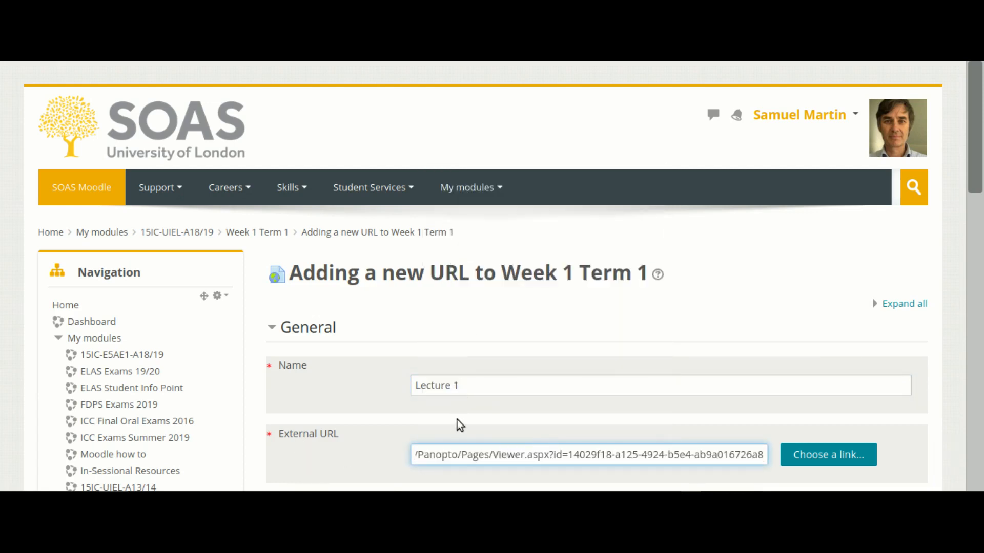
{"action": "left_click_drag", "start_coordinate": [976, 138], "coordinate": [981, 375]}
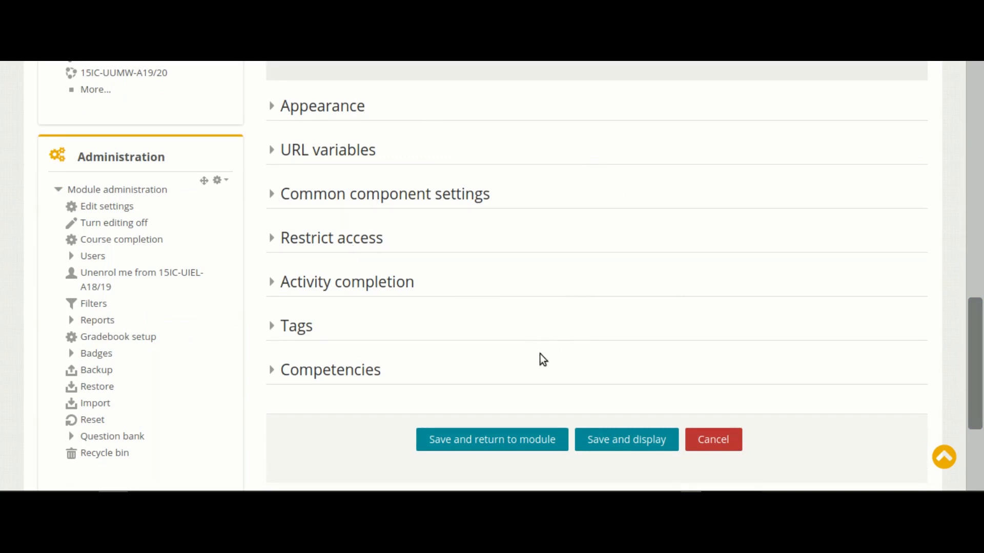
{"action": "left_click", "coordinate": [481, 443]}
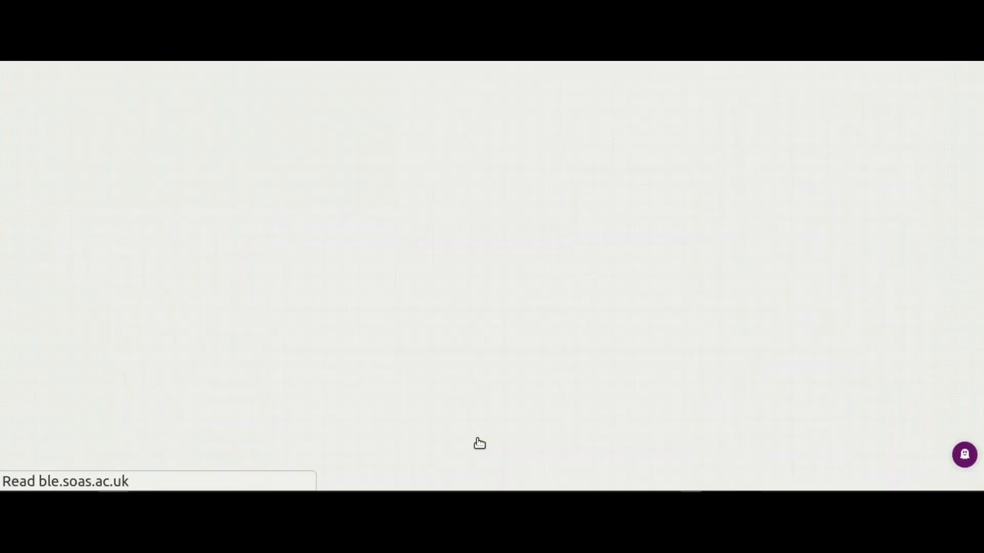
Check the Lecture 1 link under Week 1 Term 1 and the completed recordings in the module's Panopto block.
{"action": "scroll", "coordinate": [615, 410], "scroll_direction": "down", "scroll_amount": 10}
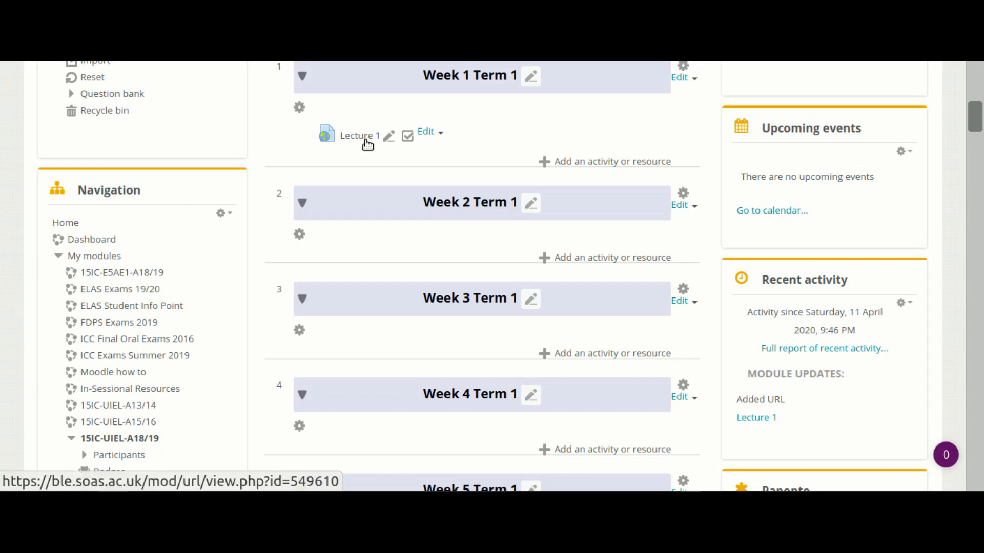
{"action": "left_click_drag", "start_coordinate": [973, 123], "coordinate": [974, 153]}
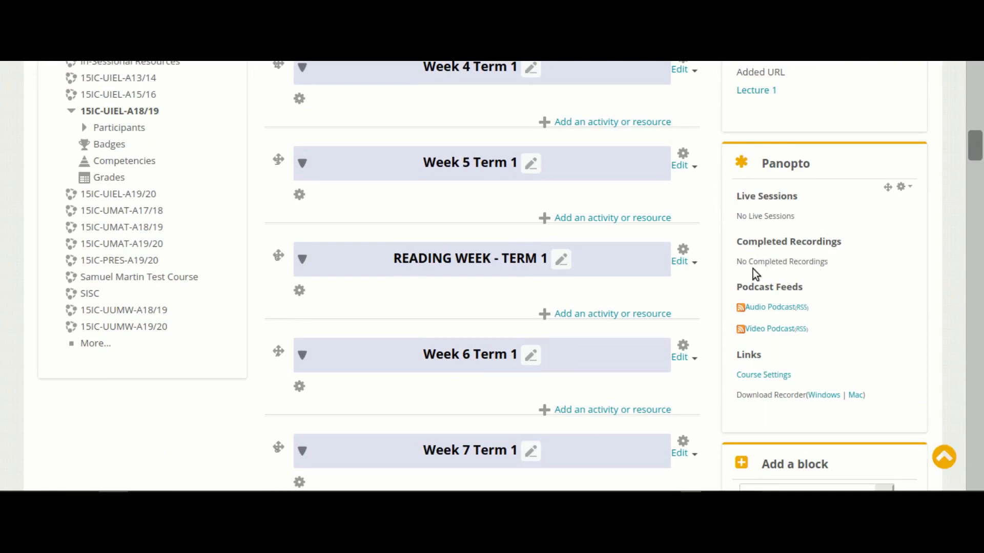
{"action": "left_click_drag", "start_coordinate": [975, 145], "coordinate": [980, 112]}
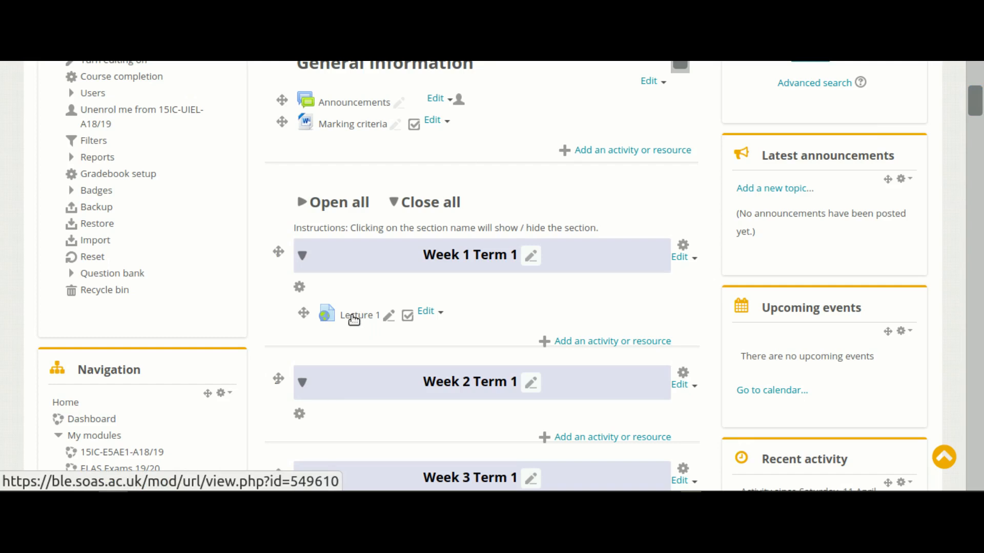
{"action": "left_click", "coordinate": [354, 316]}
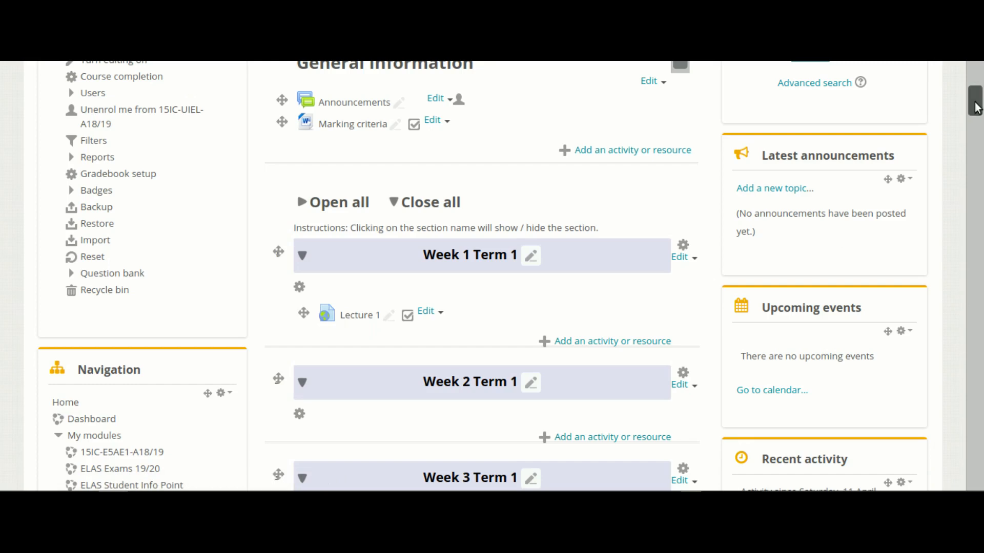
{"action": "scroll", "coordinate": [973, 101], "scroll_direction": "down", "scroll_amount": 1}
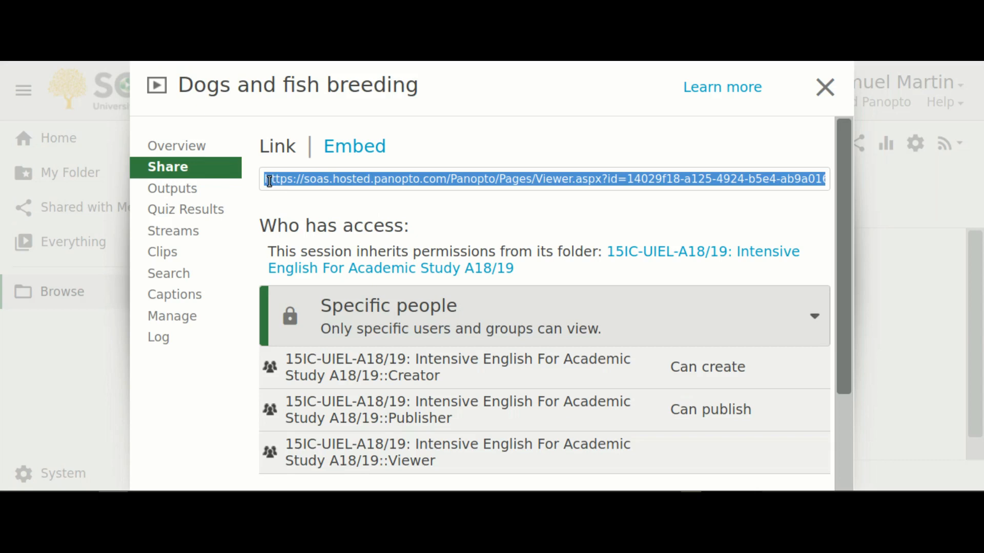
In Panopto, copy the embed code of the Dogs and fish breeding video from its sharing settings.
{"action": "left_click", "coordinate": [825, 87]}
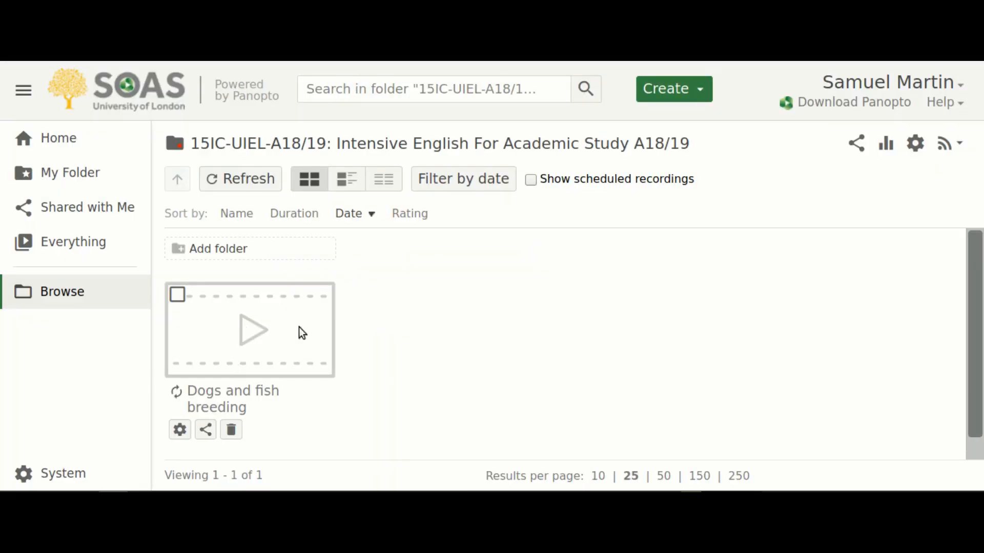
{"action": "left_click", "coordinate": [208, 431]}
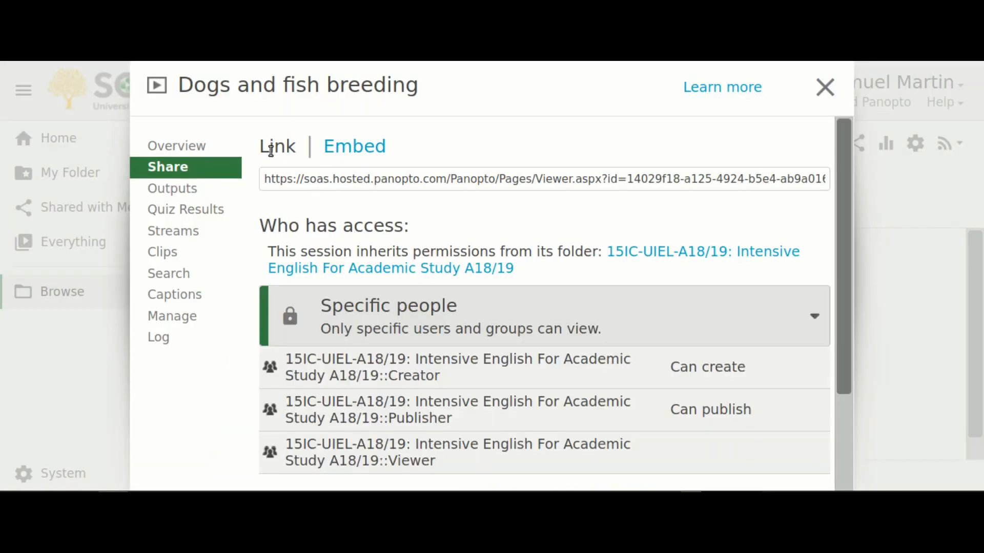
{"action": "left_click", "coordinate": [345, 153]}
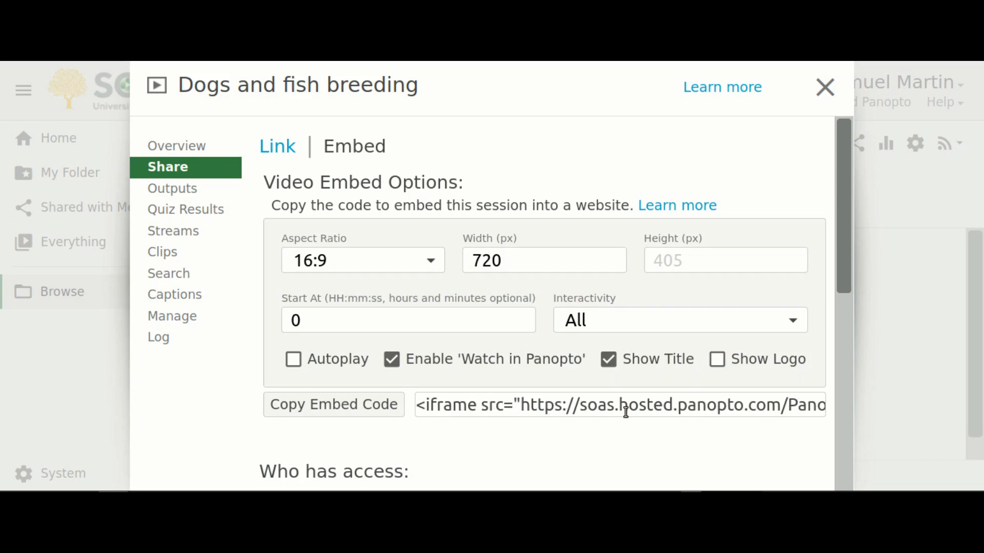
{"action": "left_click", "coordinate": [320, 406]}
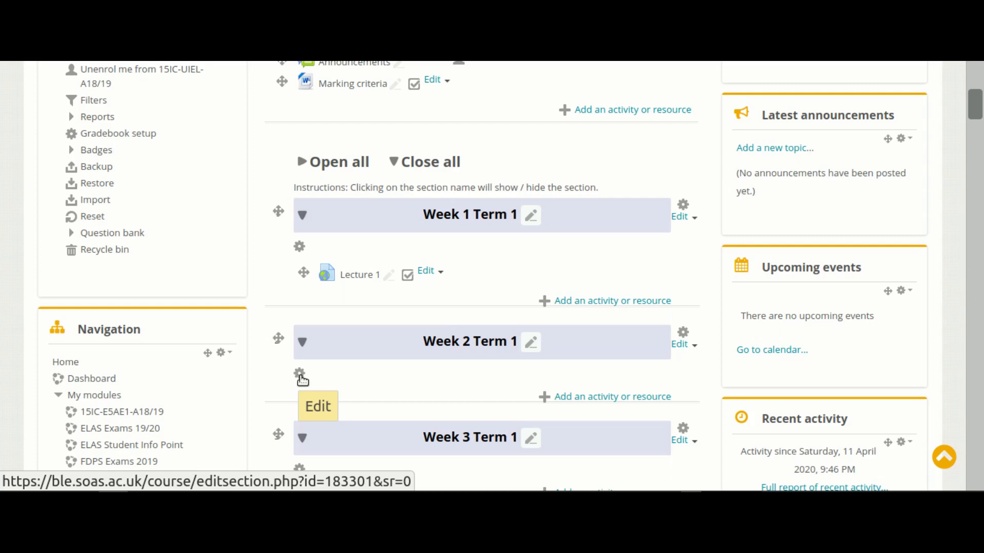
Edit the Week 2 Term 1 section summary and add the text Lecture 2 as a heading with a new line below.
{"action": "left_click", "coordinate": [300, 376]}
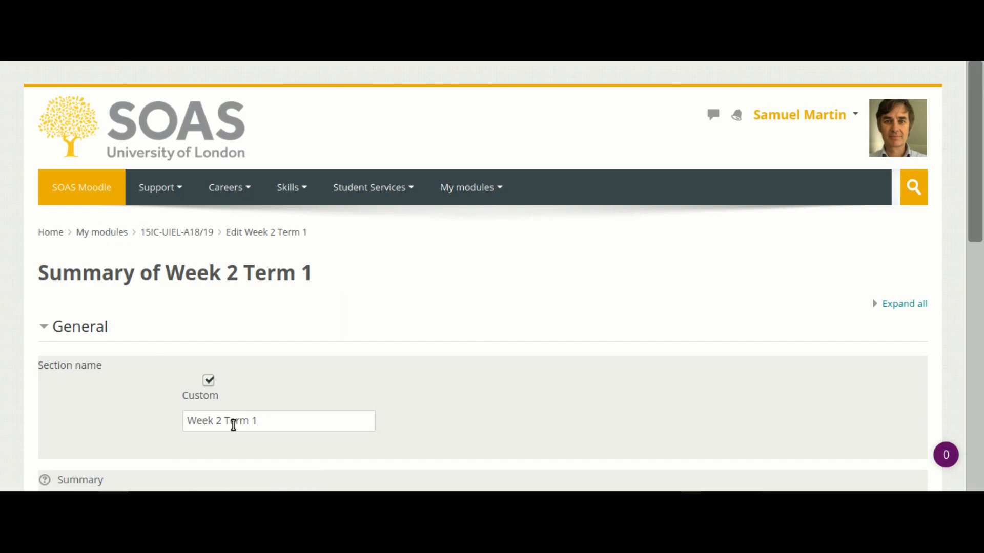
{"action": "left_click_drag", "start_coordinate": [976, 166], "coordinate": [958, 347]}
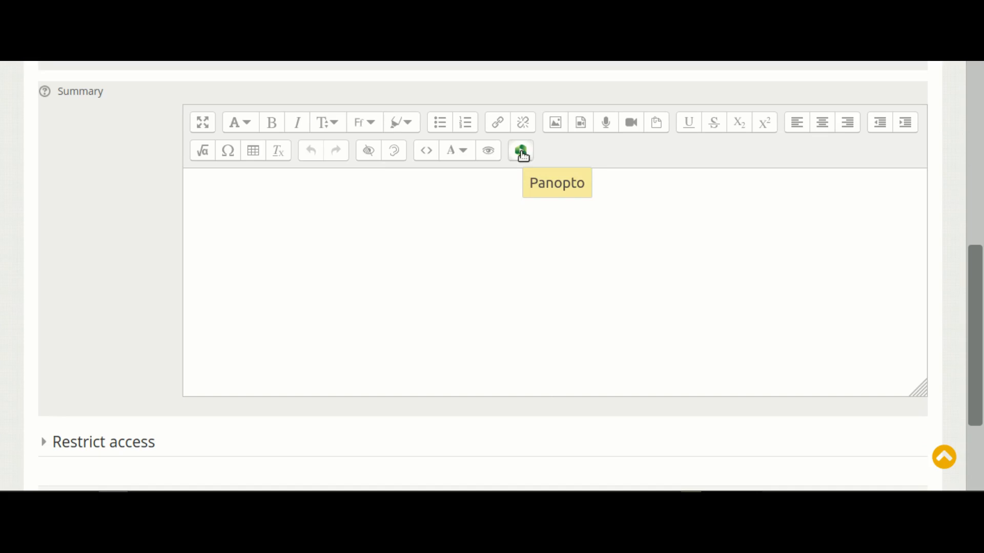
{"action": "left_click", "coordinate": [226, 187]}
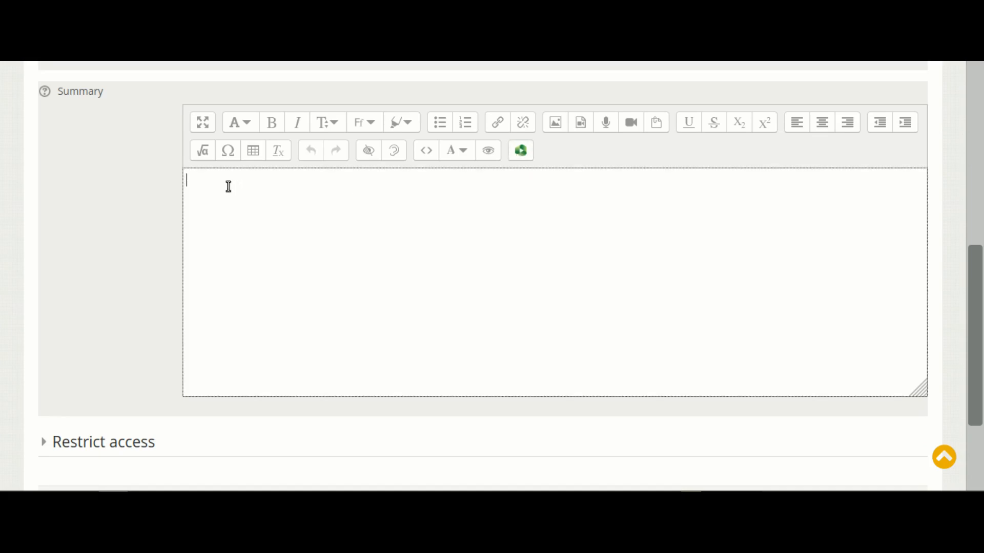
{"action": "type", "text": "Lecture 2"}
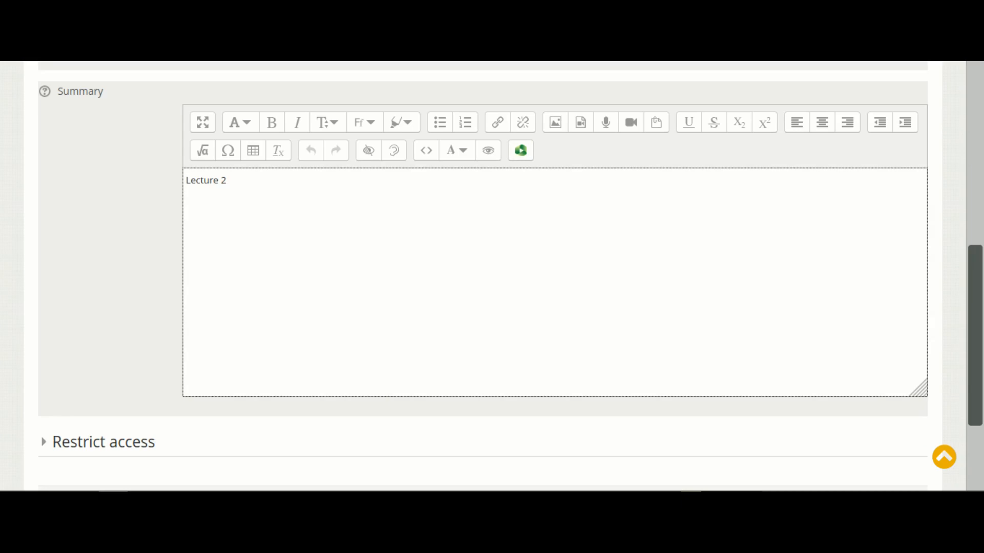
{"action": "left_click_drag", "start_coordinate": [228, 182], "coordinate": [183, 180]}
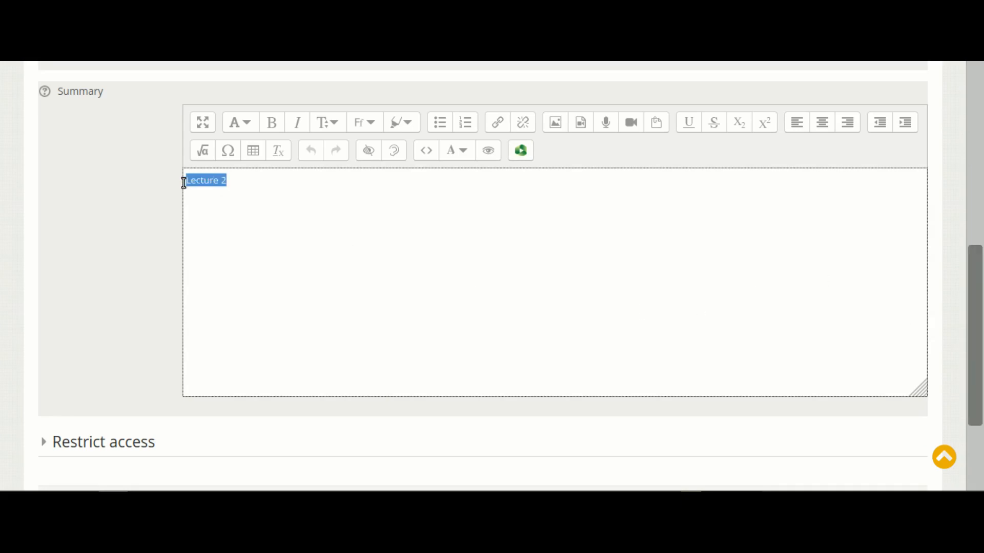
{"action": "left_click", "coordinate": [249, 129]}
{"action": "left_click", "coordinate": [275, 170]}
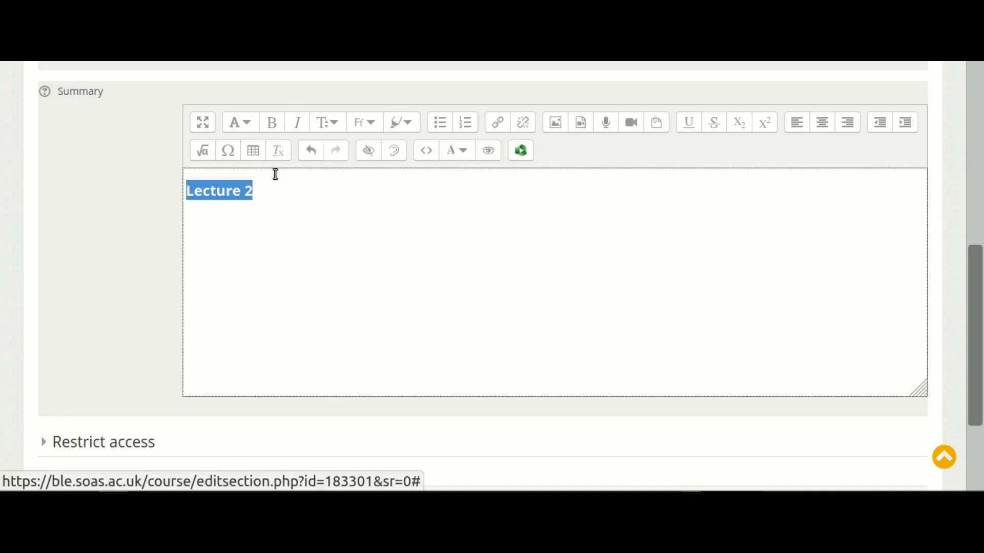
{"action": "left_click", "coordinate": [279, 196]}
{"action": "key", "text": "Return"}
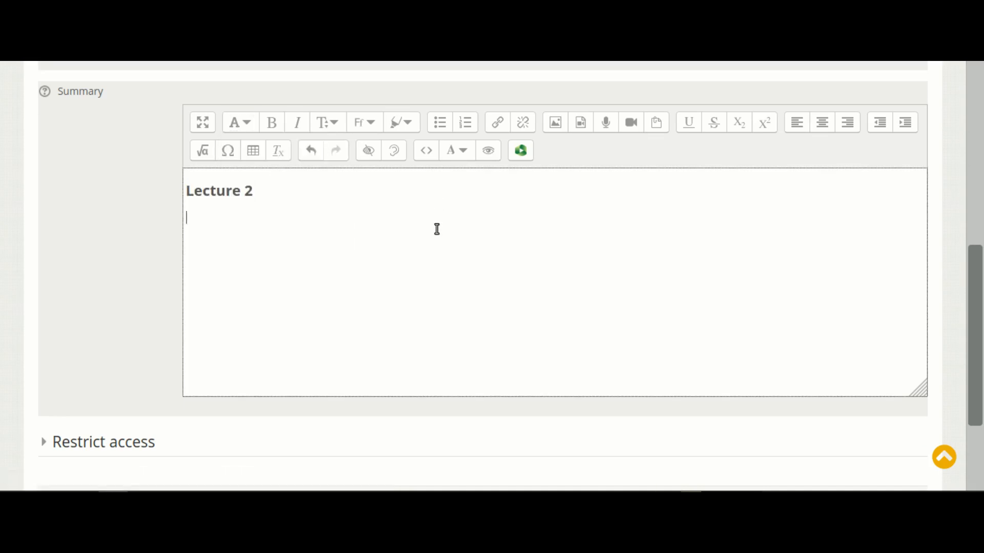
Insert the Dogs and fish breeding video from Panopto below the Lecture 2 heading and save the section summary.
{"action": "left_click", "coordinate": [521, 152]}
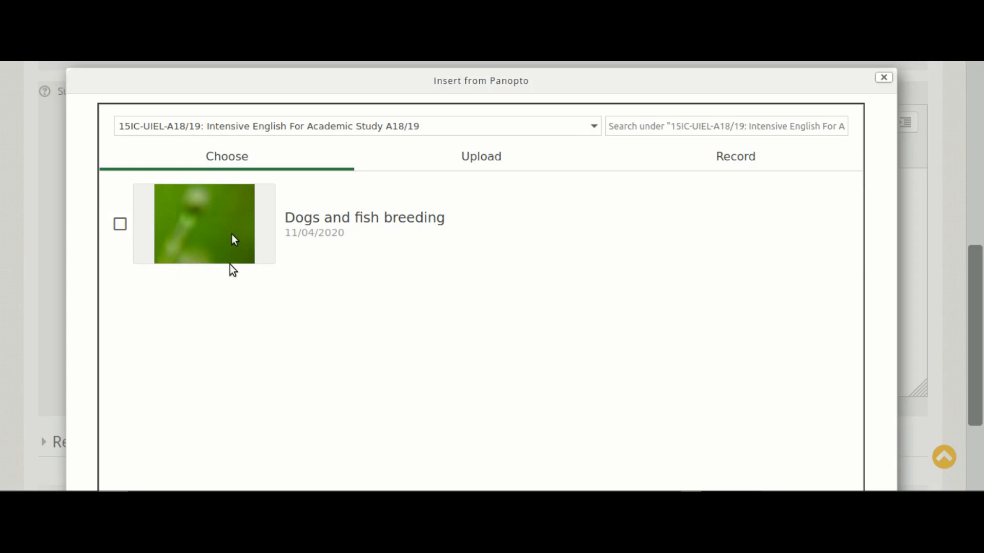
{"action": "left_click", "coordinate": [121, 226]}
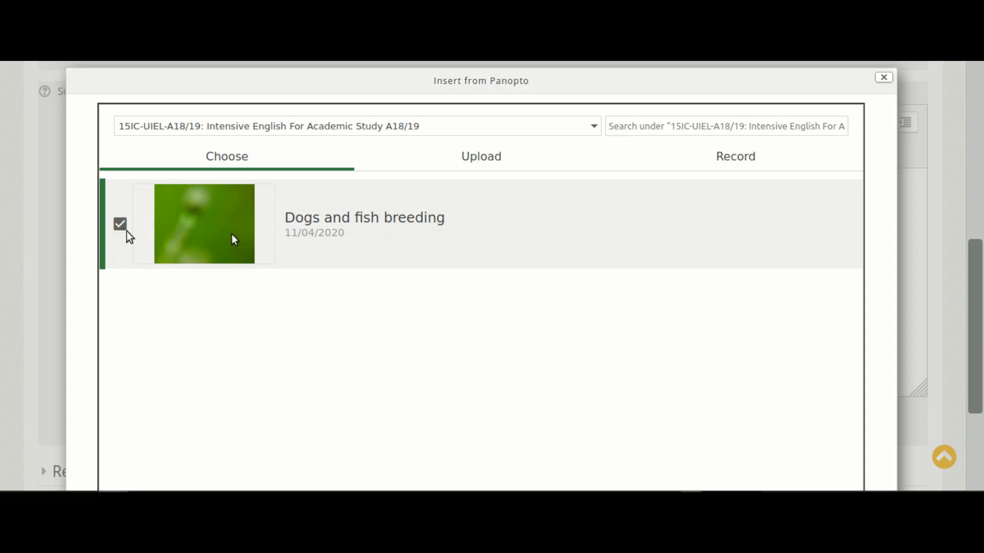
{"action": "left_click_drag", "start_coordinate": [976, 275], "coordinate": [972, 331]}
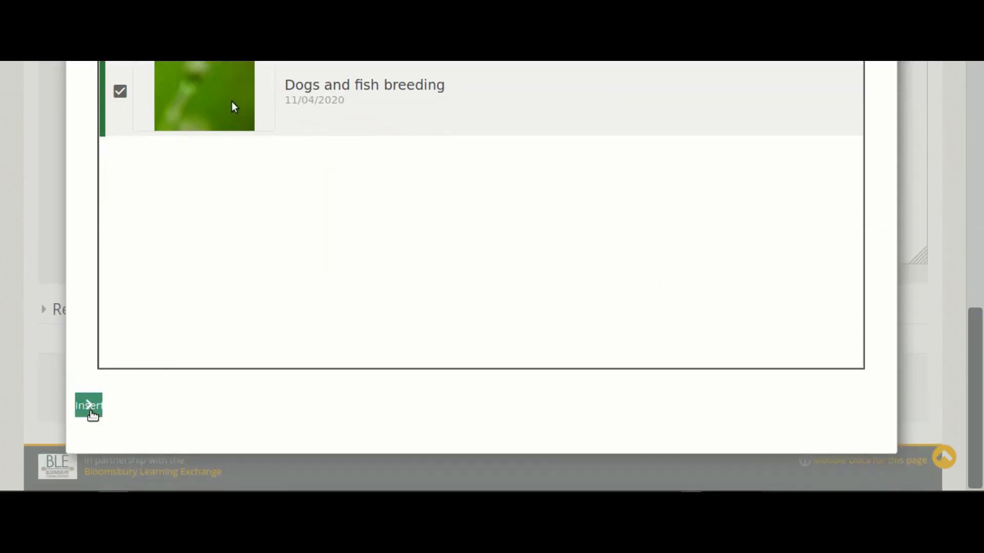
{"action": "left_click", "coordinate": [89, 410]}
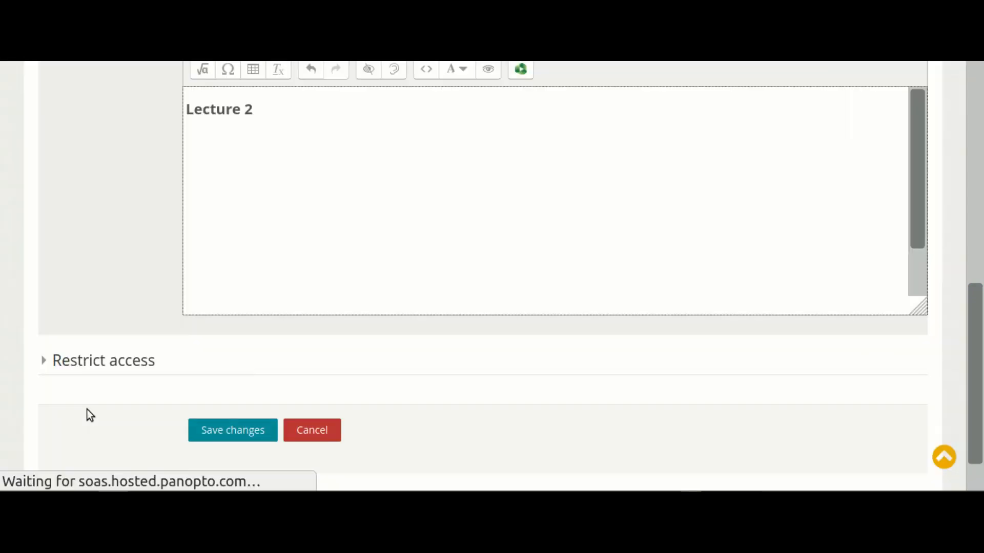
{"action": "left_click_drag", "start_coordinate": [918, 200], "coordinate": [923, 233]}
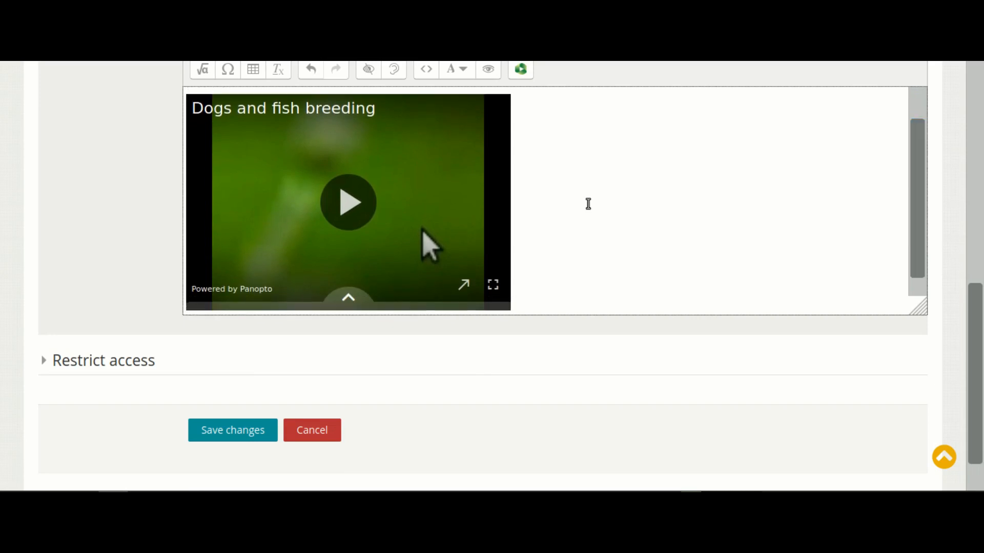
{"action": "left_click", "coordinate": [224, 435]}
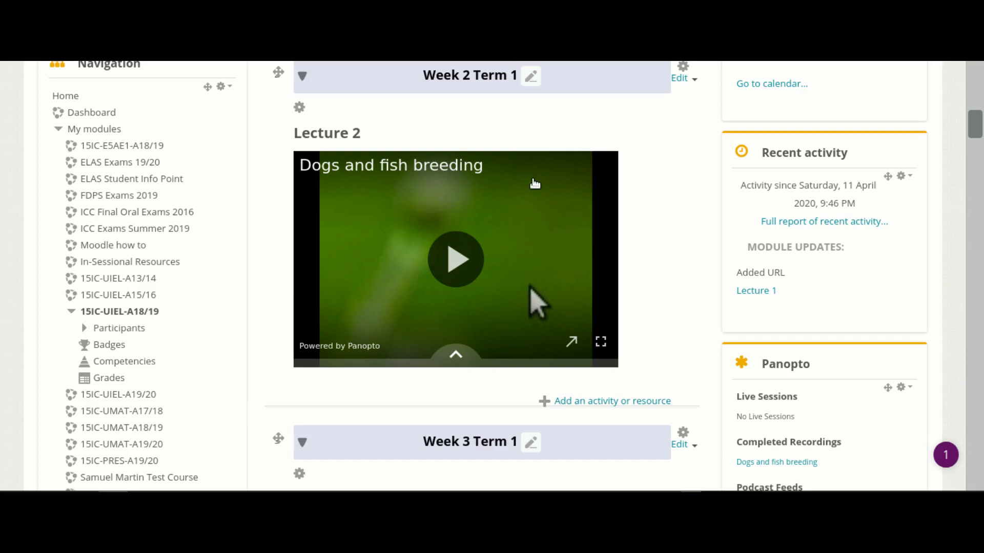
Examine the embedded video under Week 2 Term 1 and the completed recordings in the Panopto block.
{"action": "scroll", "coordinate": [976, 123], "scroll_direction": "up", "scroll_amount": 2}
{"action": "left_click_drag", "start_coordinate": [981, 121], "coordinate": [981, 121]}
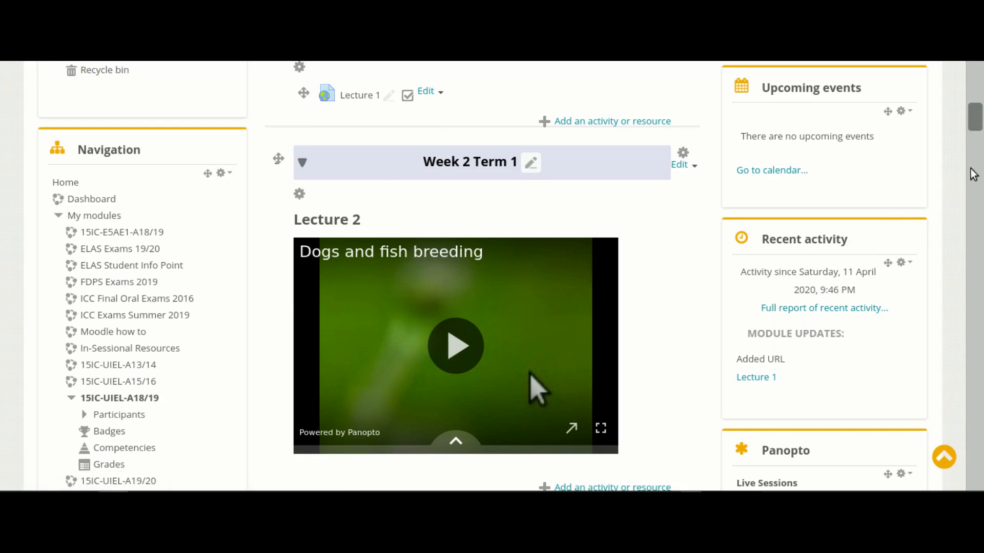
{"action": "left_click", "coordinate": [975, 117]}
{"action": "mouse_move", "coordinate": [975, 117]}
{"action": "left_mouse_down"}
{"action": "mouse_move", "coordinate": [976, 137]}
{"action": "mouse_move", "coordinate": [979, 115]}
{"action": "left_mouse_up"}
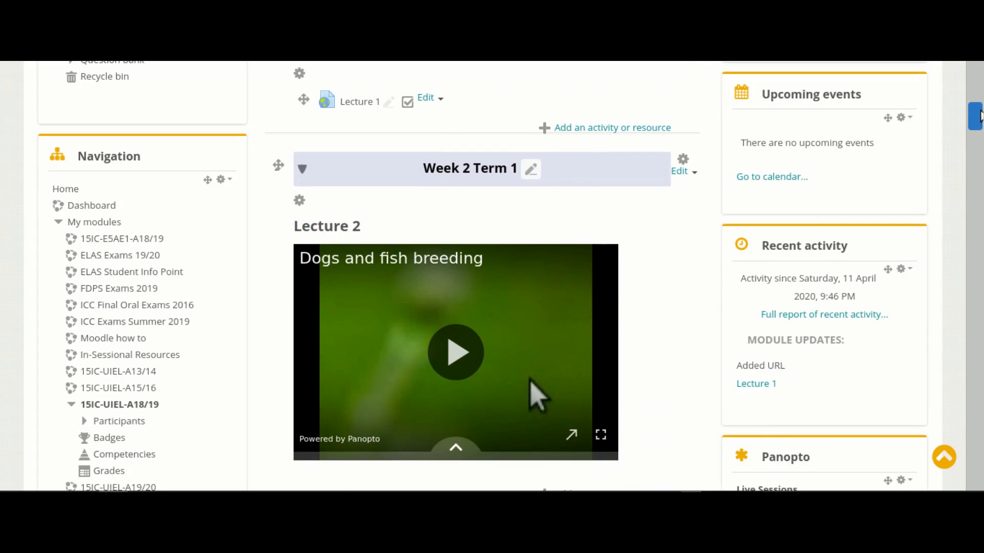
{"action": "left_click_drag", "start_coordinate": [978, 116], "coordinate": [979, 139]}
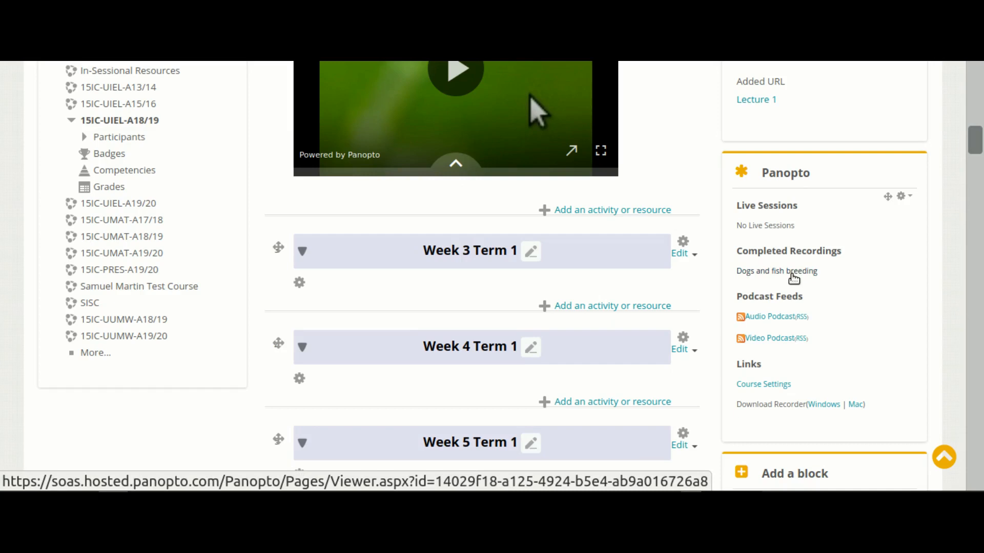
{"action": "scroll", "coordinate": [608, 288], "scroll_direction": "up", "scroll_amount": 5}
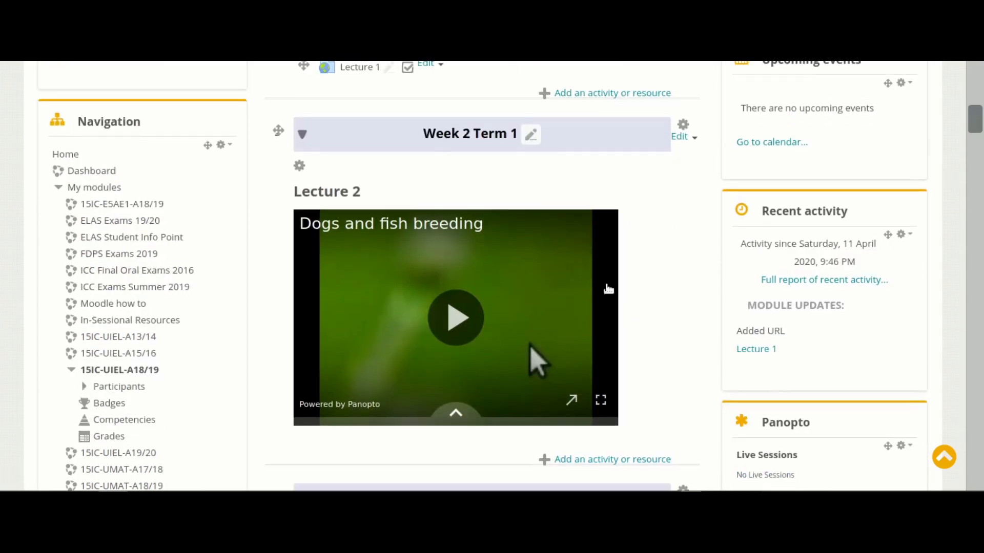
Test the embedded Dogs and fish breeding video in full screen and the Lecture 1 link under Week 1 Term 1, returning to the module page.
{"action": "left_click", "coordinate": [459, 318]}
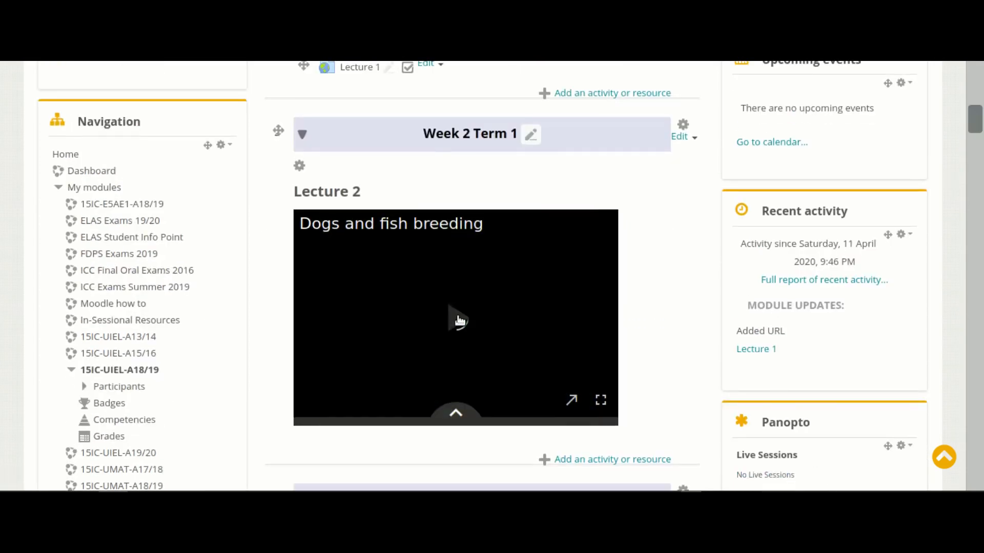
{"action": "left_click", "coordinate": [601, 401]}
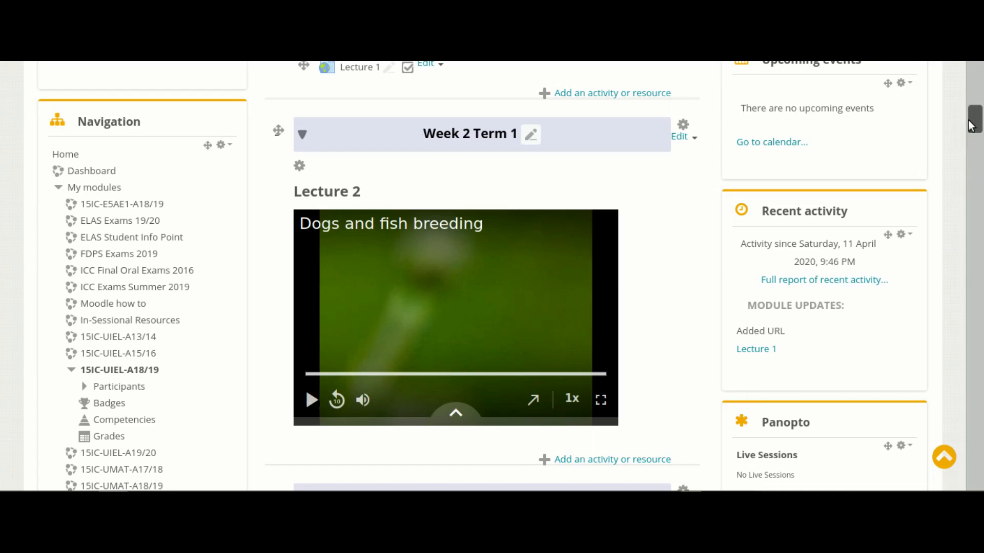
{"action": "scroll", "coordinate": [975, 125], "scroll_direction": "up", "scroll_amount": 1}
{"action": "left_click_drag", "start_coordinate": [975, 126], "coordinate": [973, 97]}
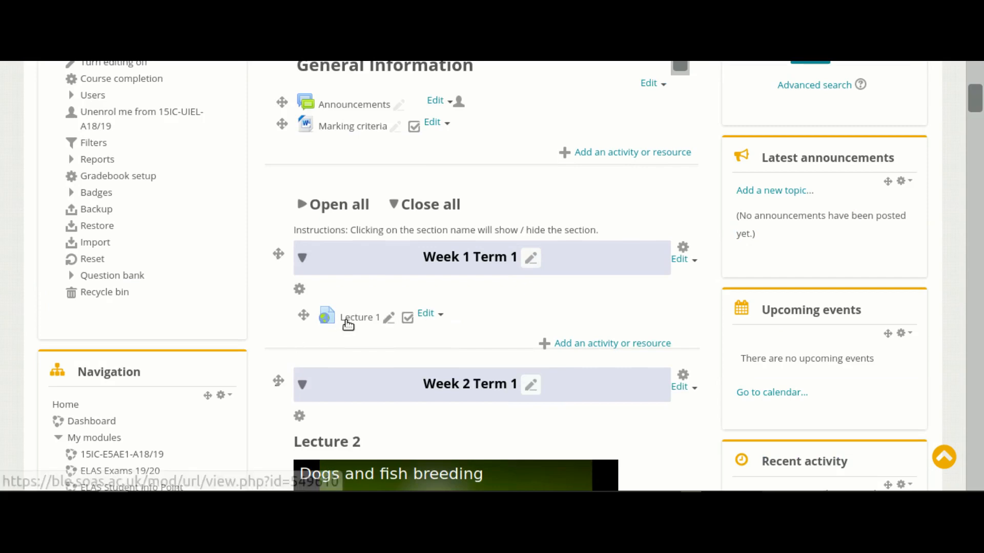
{"action": "left_click", "coordinate": [349, 321]}
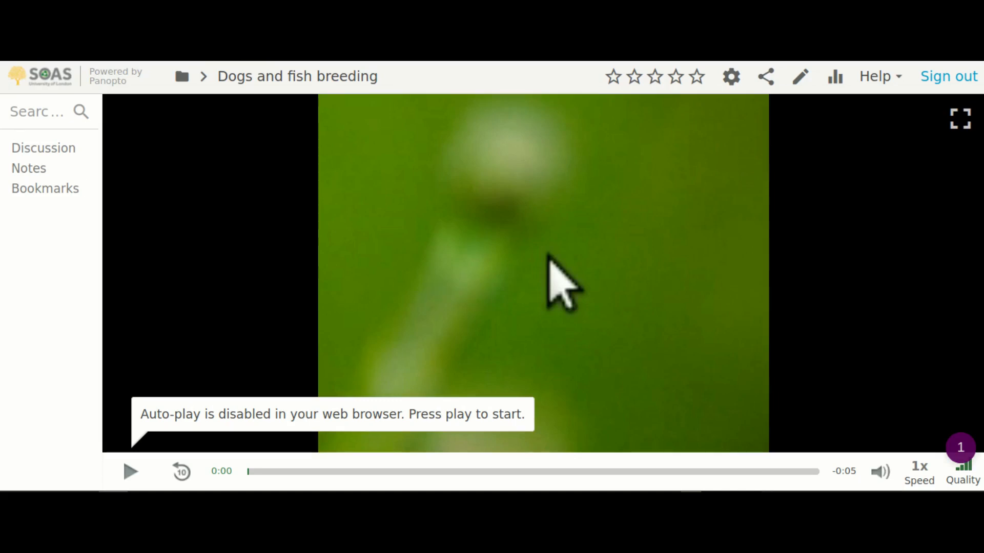
{"action": "key", "text": "alt+Left"}
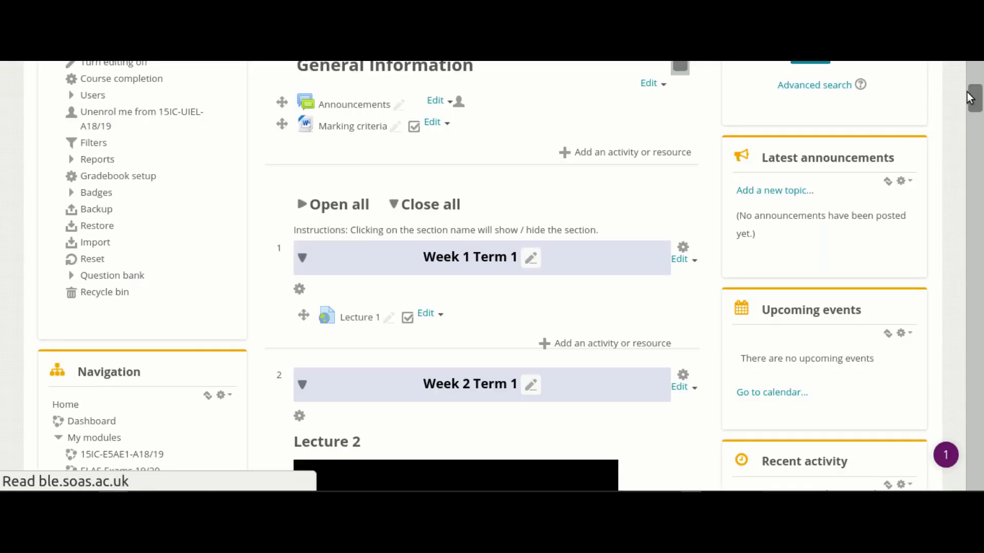
View the Dogs and fish breeding recording from the completed recordings in the Panopto block.
{"action": "left_click_drag", "start_coordinate": [972, 97], "coordinate": [976, 144]}
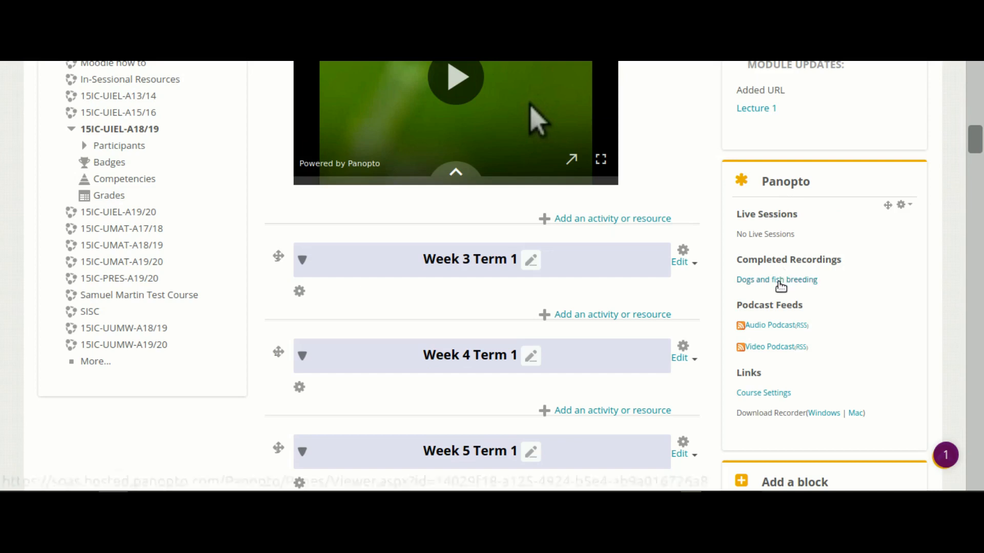
{"action": "left_click", "coordinate": [778, 281]}
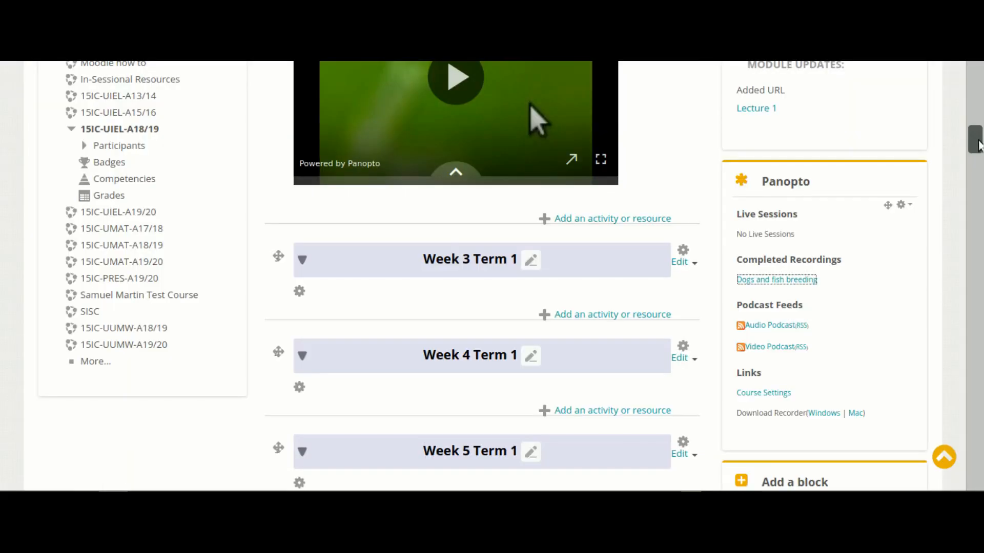
Remove the Lecture 2 heading and embedded video from the Week 2 Term 1 section summary and save the changes.
{"action": "mouse_move", "coordinate": [976, 131]}
{"action": "left_mouse_down"}
{"action": "mouse_move", "coordinate": [976, 92]}
{"action": "mouse_move", "coordinate": [978, 116]}
{"action": "left_mouse_up"}
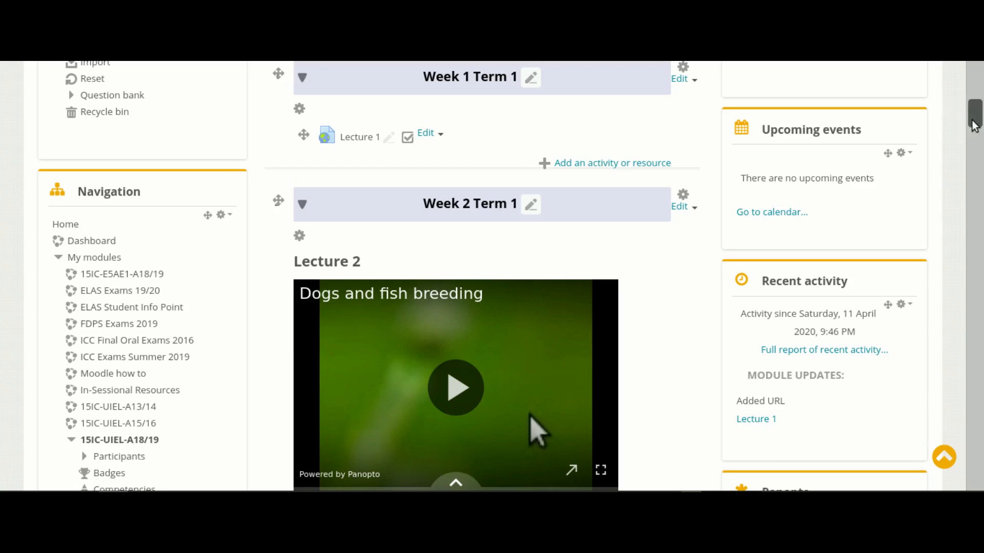
{"action": "left_click_drag", "start_coordinate": [973, 125], "coordinate": [974, 130]}
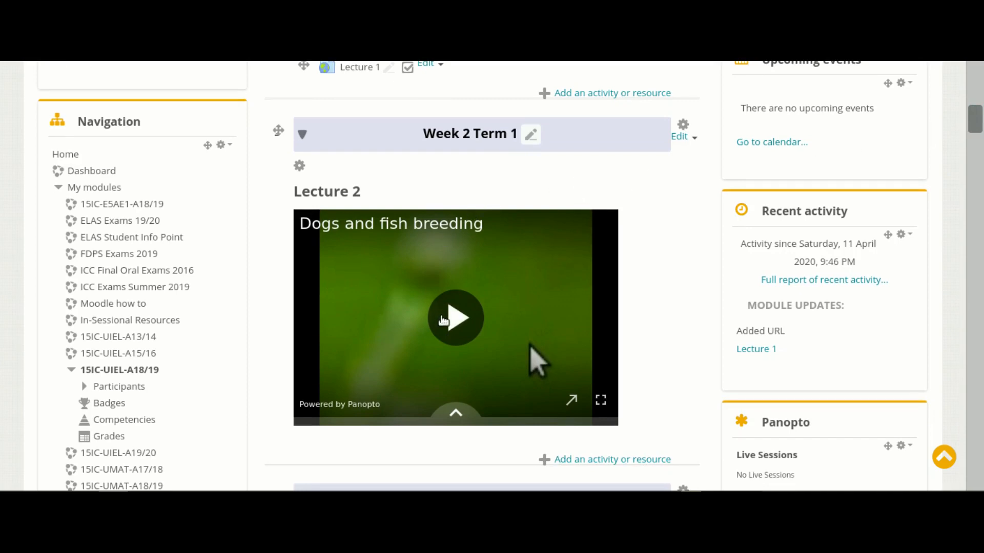
{"action": "left_click", "coordinate": [302, 170]}
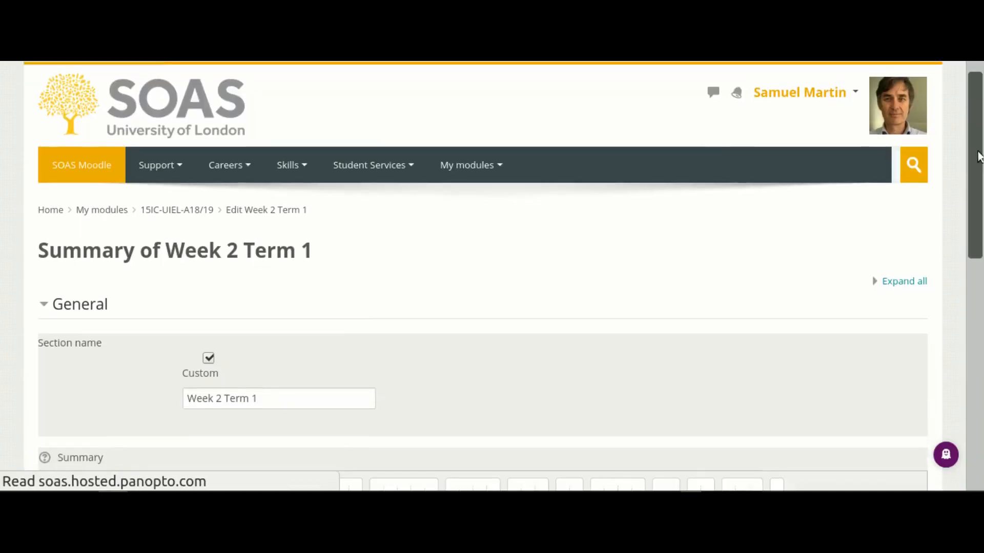
{"action": "left_click_drag", "start_coordinate": [979, 156], "coordinate": [966, 325]}
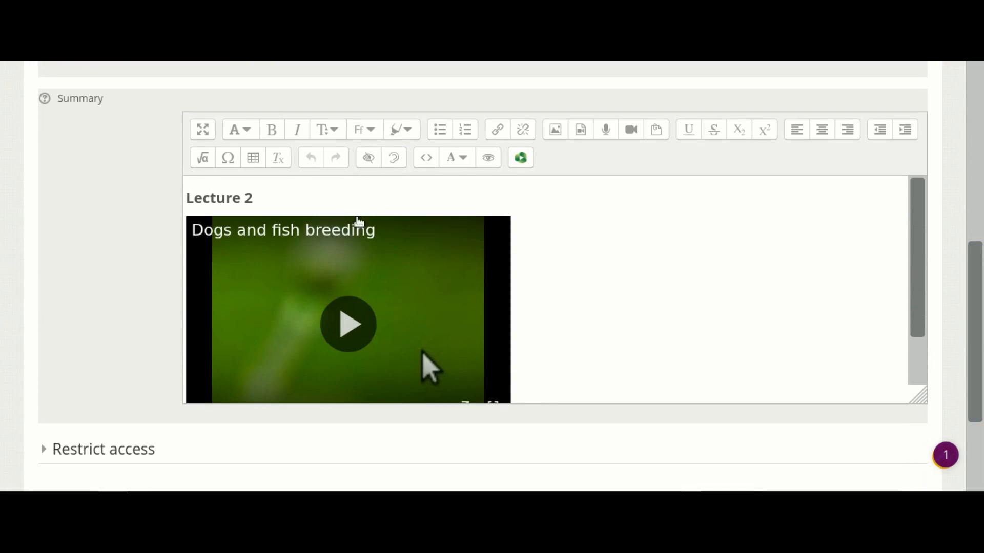
{"action": "left_click", "coordinate": [275, 201]}
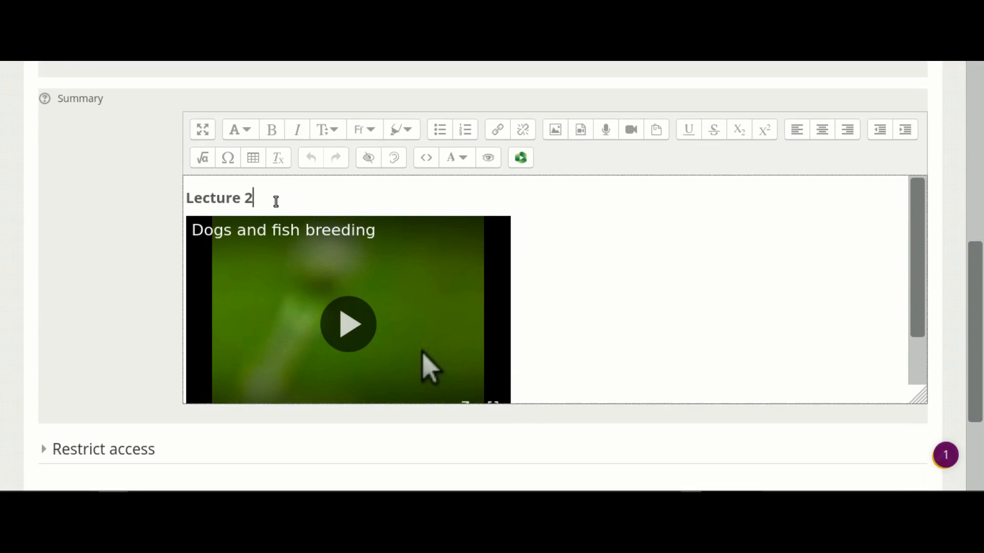
{"action": "triple_click", "coordinate": [285, 200]}
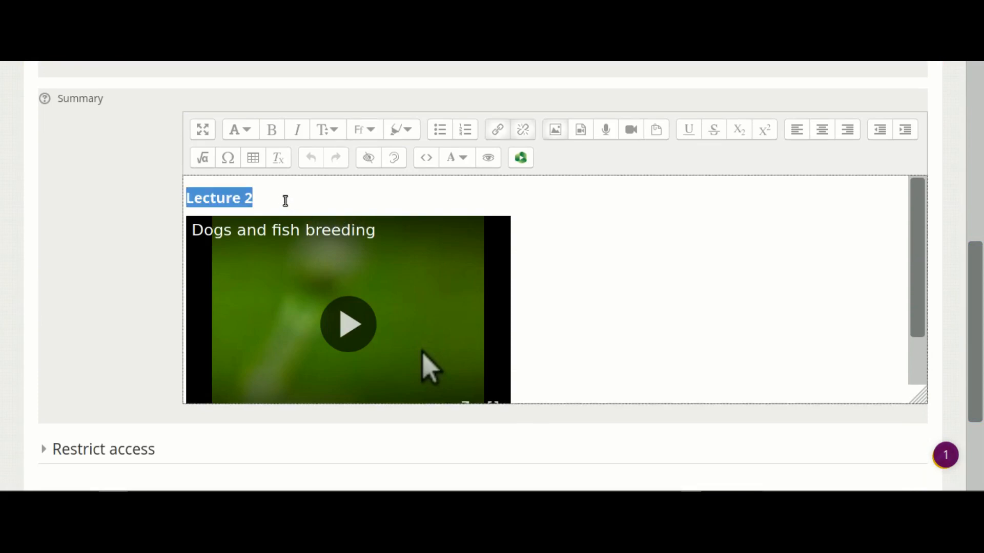
{"action": "key", "text": "Delete"}
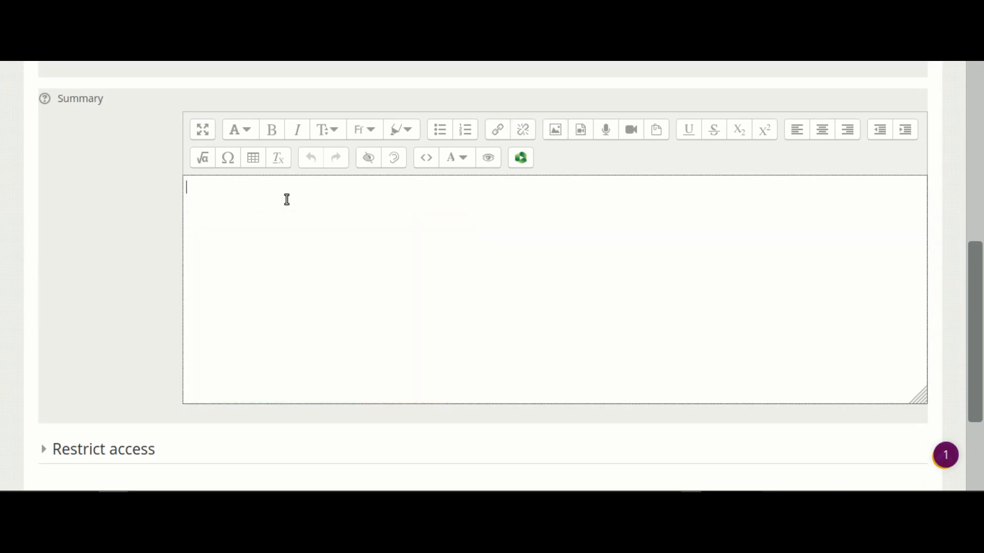
{"action": "scroll", "coordinate": [974, 334], "scroll_direction": "down", "scroll_amount": 3}
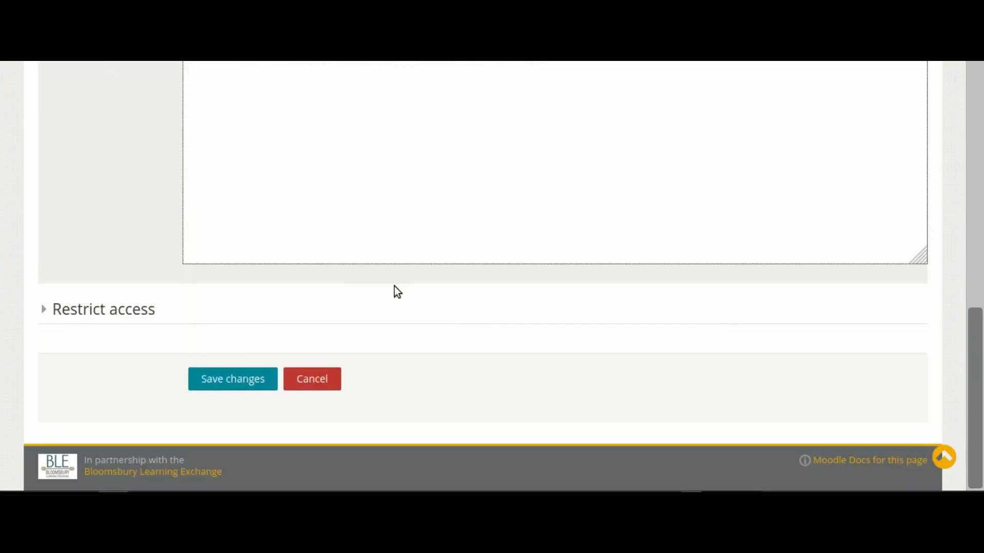
{"action": "left_click", "coordinate": [224, 387]}
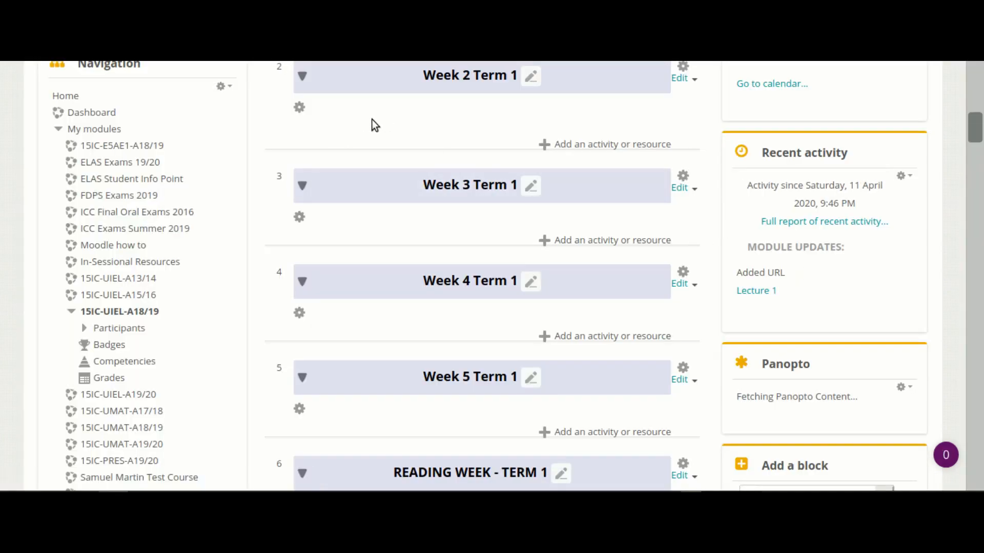
Delete the Lecture 1 URL resource from the Week 1 Term 1 section.
{"action": "left_click_drag", "start_coordinate": [975, 141], "coordinate": [976, 119]}
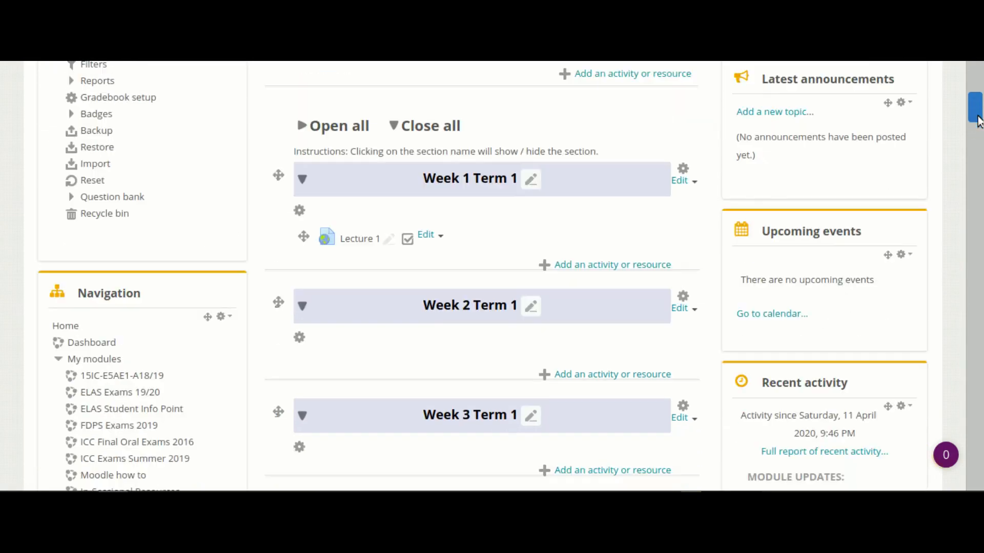
{"action": "left_click", "coordinate": [442, 241]}
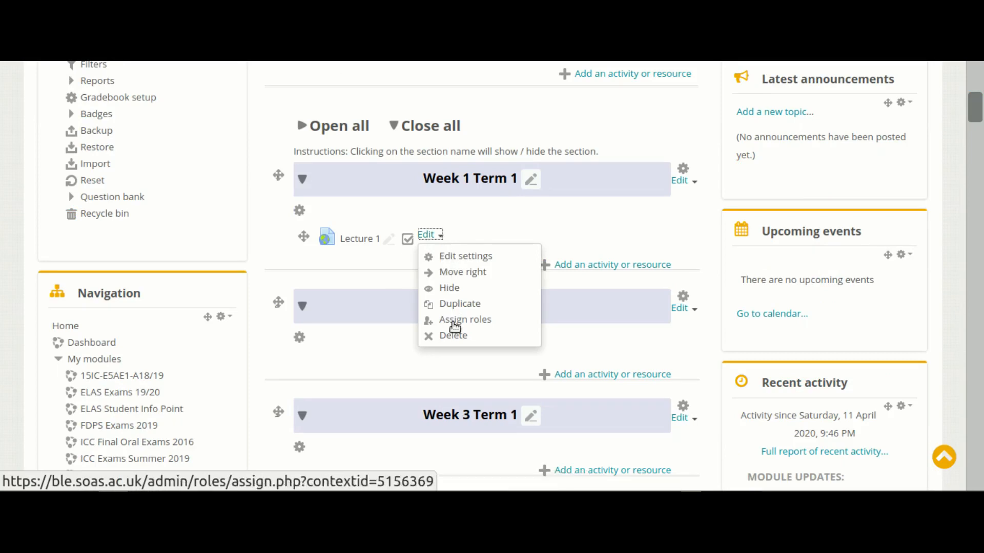
{"action": "left_click", "coordinate": [453, 338]}
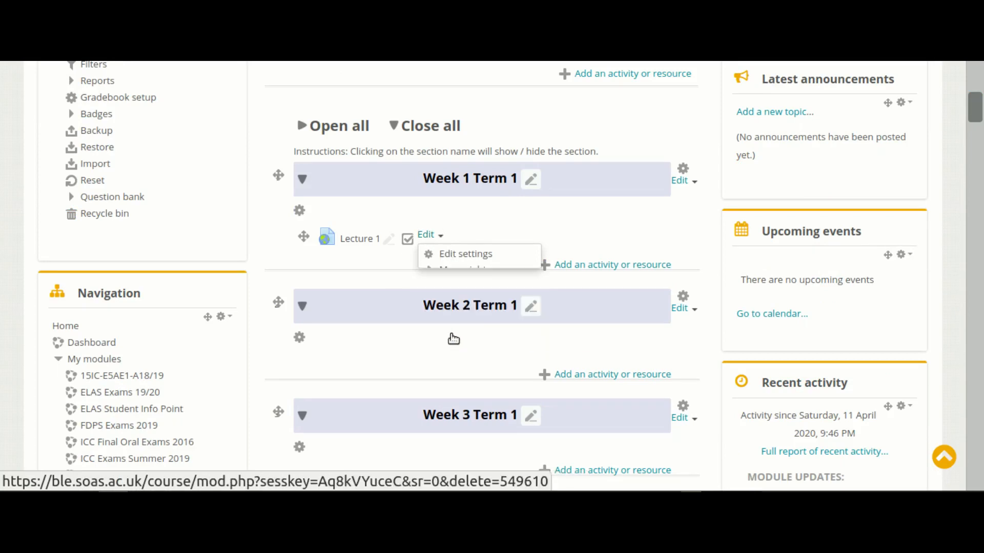
{"action": "left_click", "coordinate": [424, 337]}
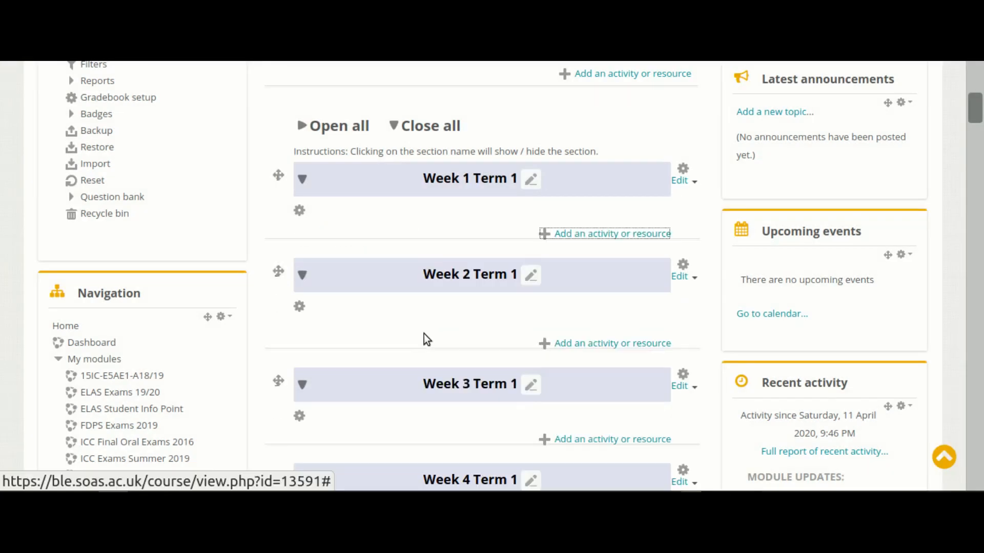
Open the module's 15IC-UIEL-A18/19 folder in Panopto through the Panopto block's course settings.
{"action": "left_click_drag", "start_coordinate": [972, 114], "coordinate": [975, 160]}
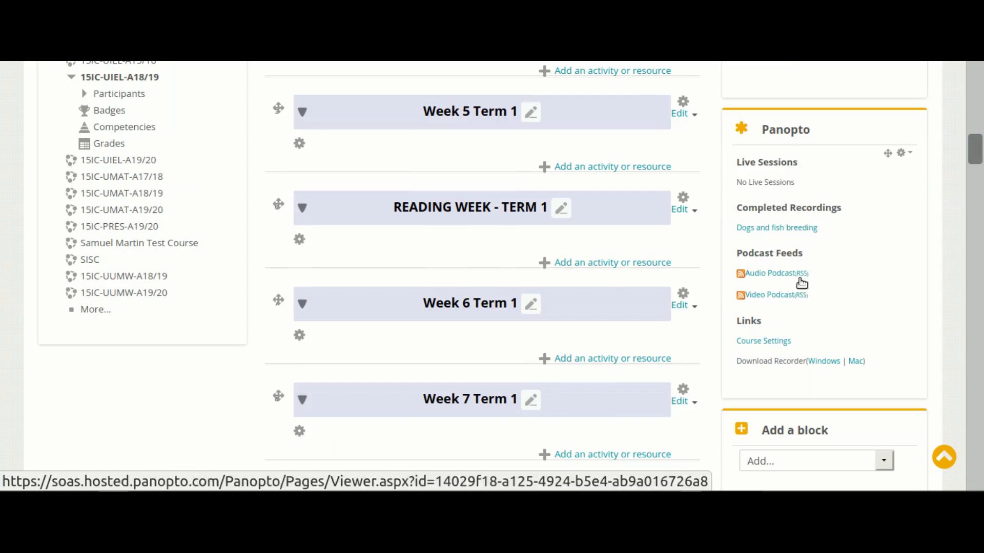
{"action": "left_click", "coordinate": [761, 343]}
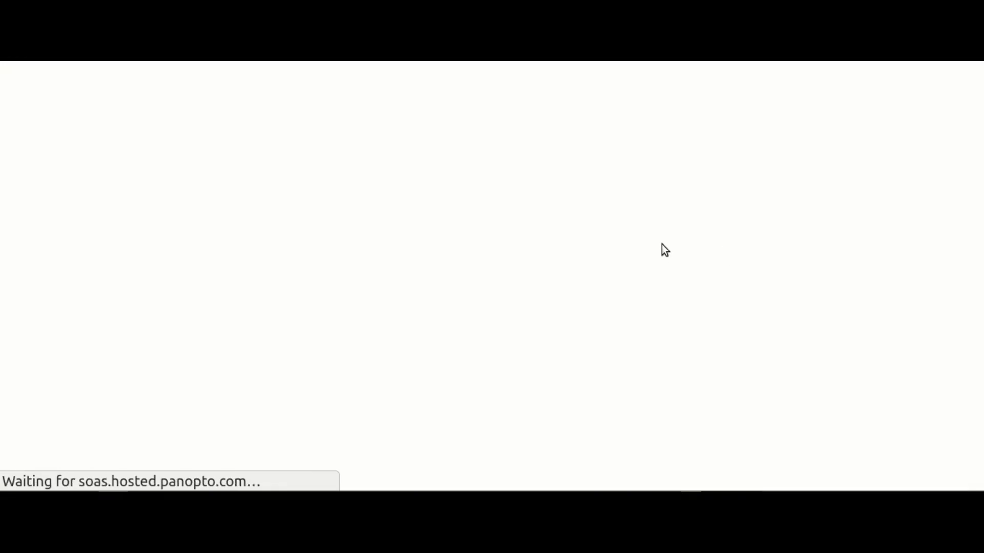
{"action": "left_click", "coordinate": [825, 87]}
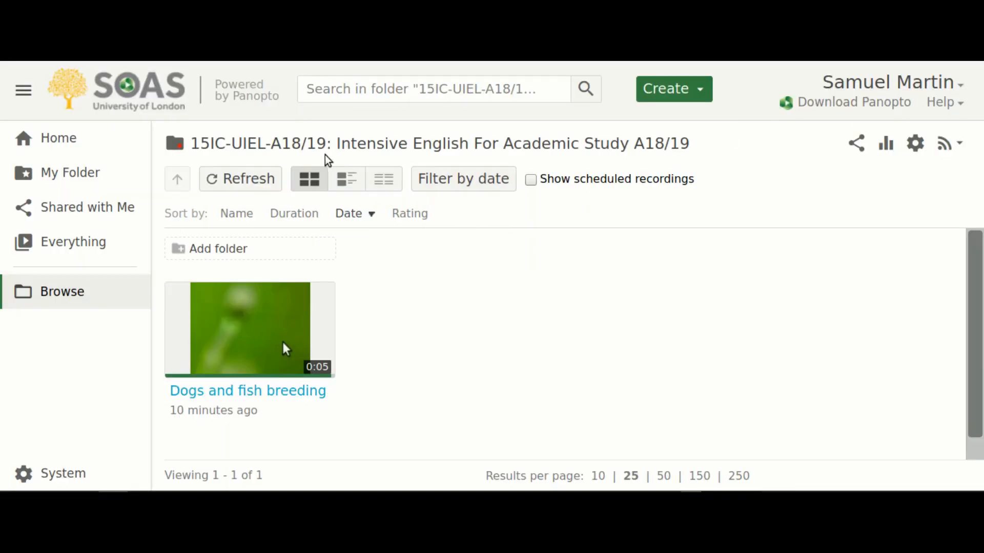
Delete the Dogs and fish breeding session from the Panopto folder using its management settings.
{"action": "mouse_move", "coordinate": [239, 337]}
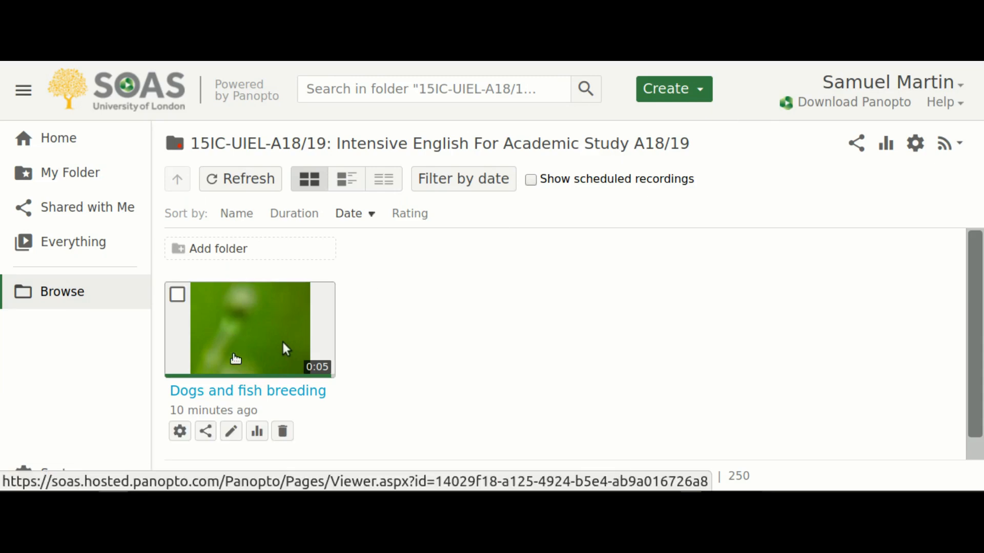
{"action": "left_click", "coordinate": [180, 431]}
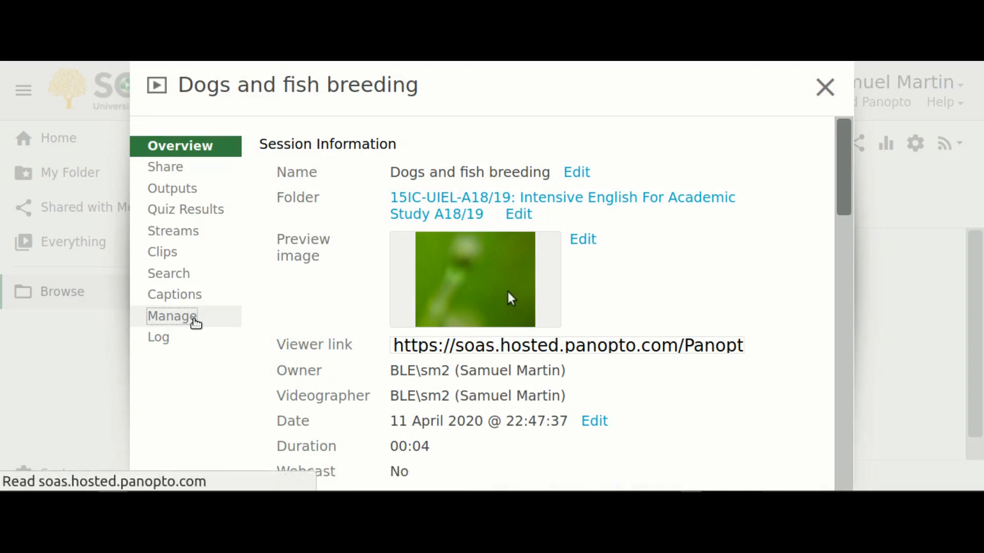
{"action": "left_click", "coordinate": [195, 321]}
{"action": "scroll", "coordinate": [410, 256], "scroll_direction": "down", "scroll_amount": 4}
{"action": "scroll", "coordinate": [414, 277], "scroll_direction": "down", "scroll_amount": 1}
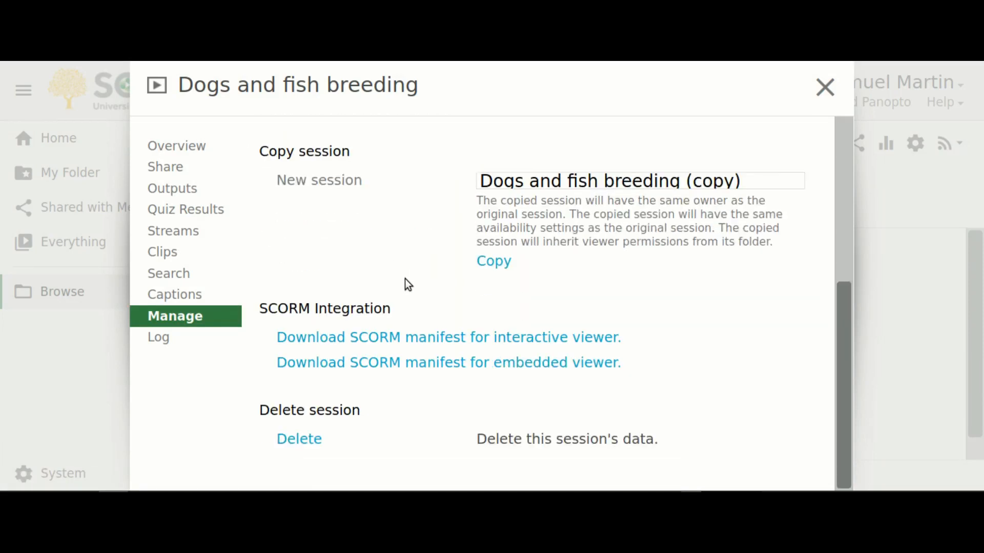
{"action": "left_click", "coordinate": [296, 442]}
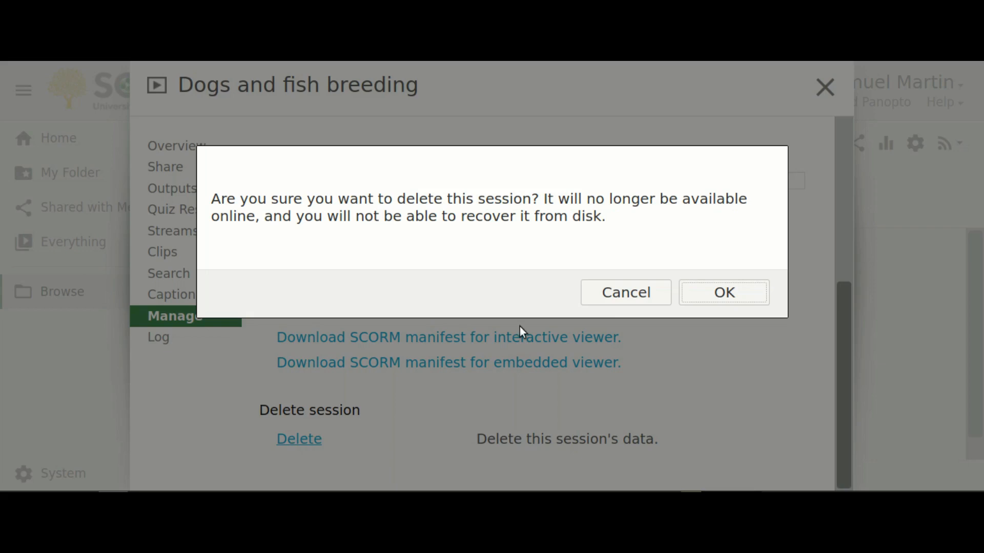
{"action": "left_click", "coordinate": [723, 294]}
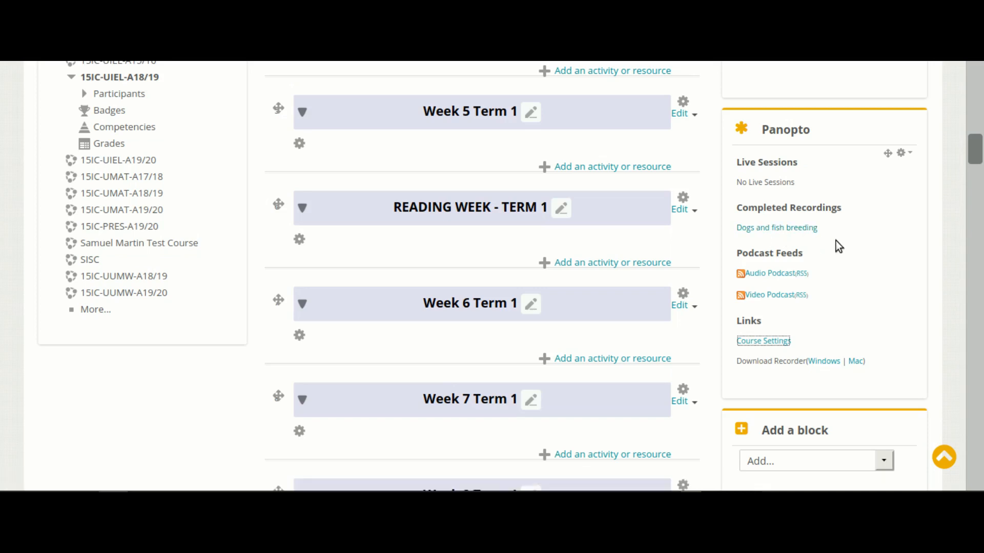
Check whether the deleted recording's link in Moodle's Panopto block still opens, and return to the module page.
{"action": "left_click", "coordinate": [772, 230]}
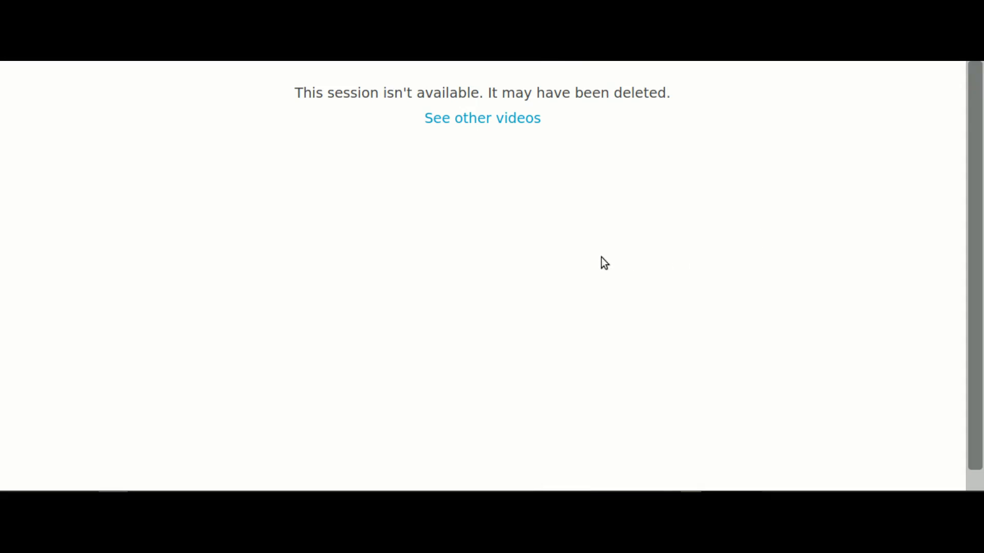
{"action": "key", "text": "ctrl+w"}
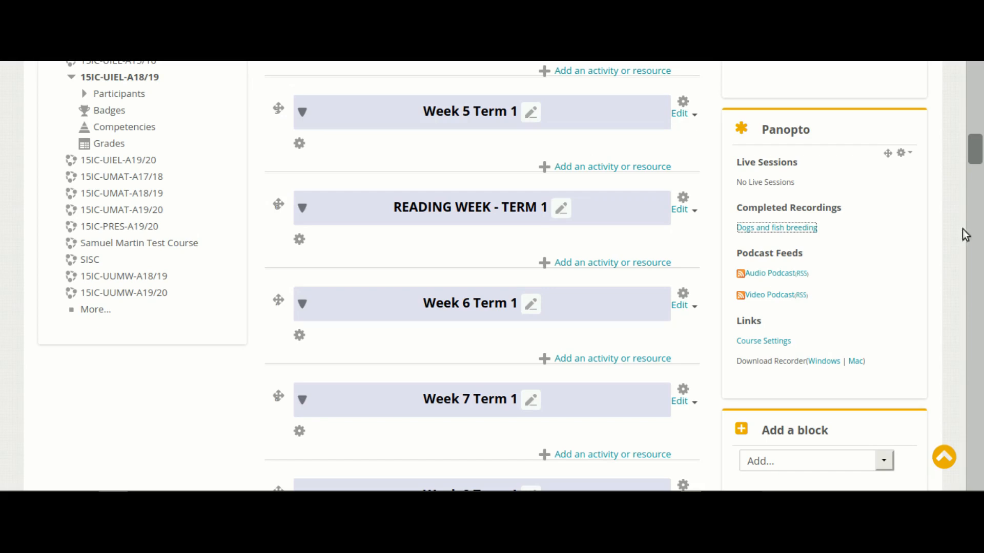
Delete the Panopto block from the module page.
{"action": "mouse_move", "coordinate": [976, 158]}
{"action": "left_mouse_down"}
{"action": "mouse_move", "coordinate": [976, 92]}
{"action": "mouse_move", "coordinate": [981, 154]}
{"action": "left_mouse_up"}
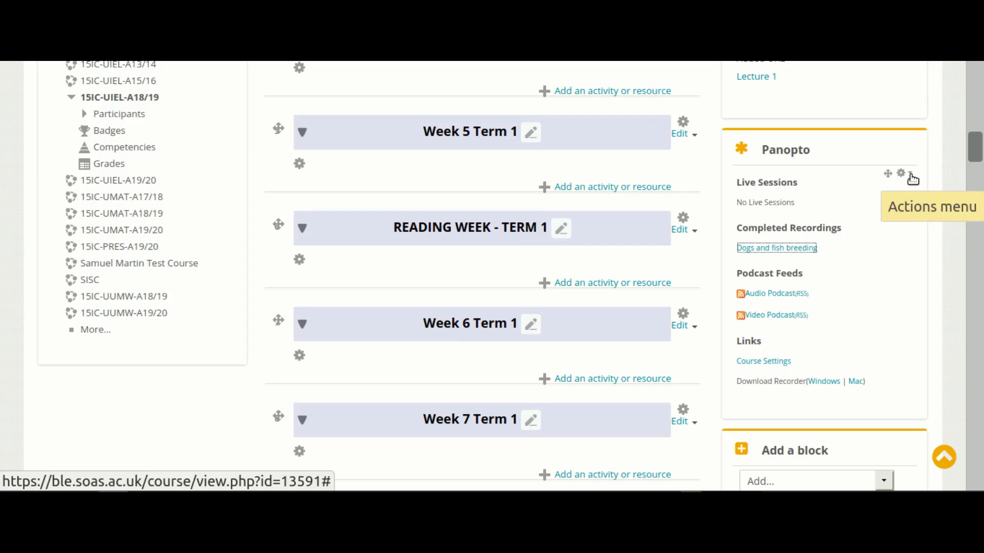
{"action": "left_click", "coordinate": [911, 177]}
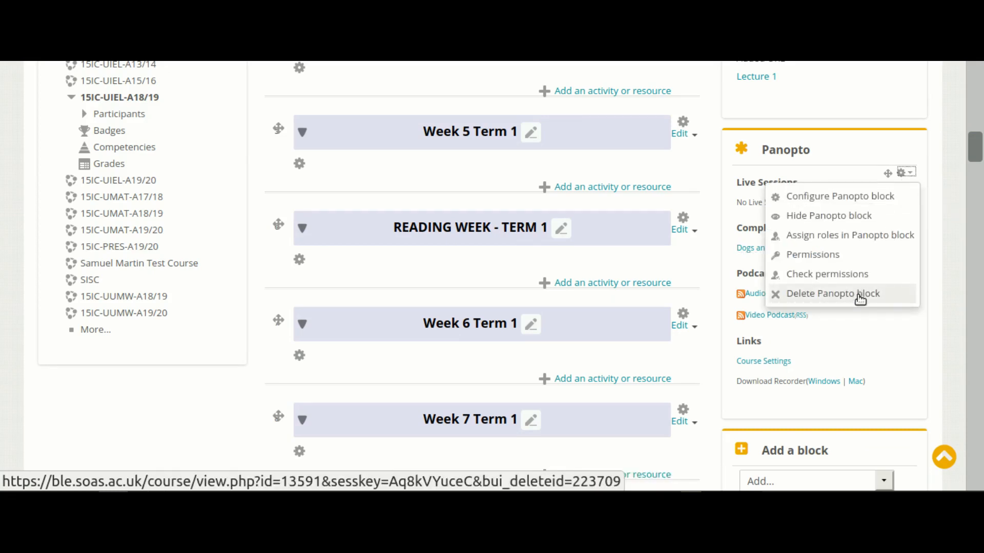
{"action": "left_click", "coordinate": [859, 296]}
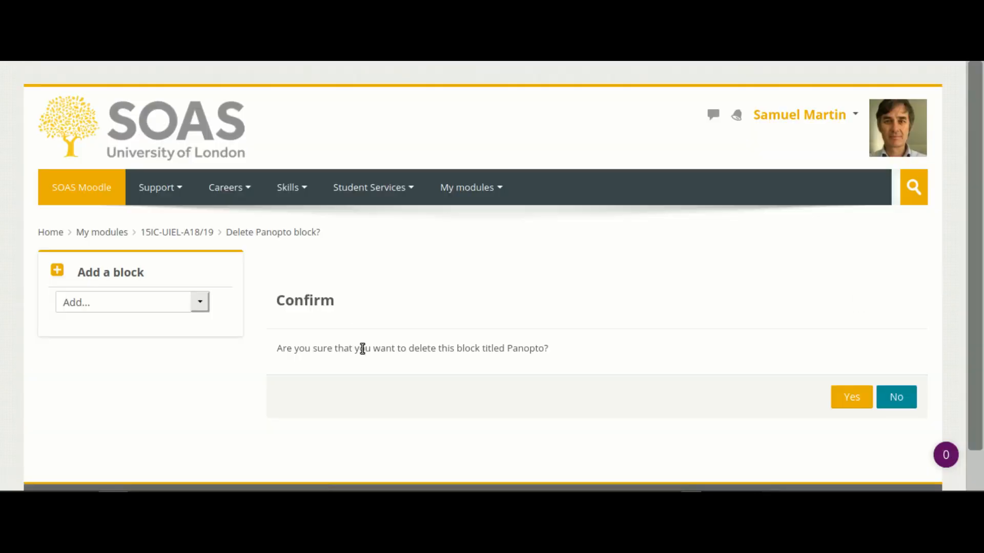
{"action": "left_click", "coordinate": [846, 398]}
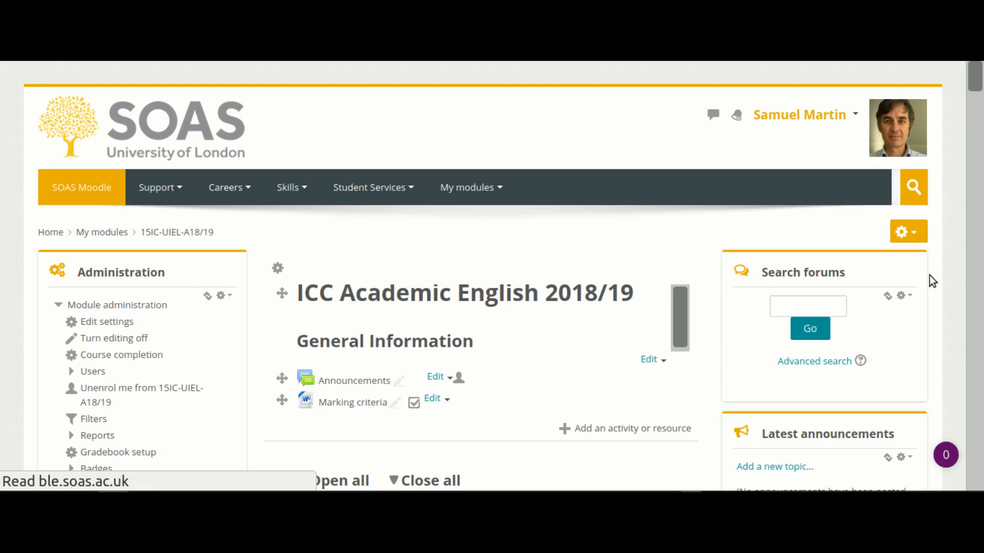
Clear the leftover HTML code from the Week 2 Term 1 section summary and save the changes.
{"action": "left_click_drag", "start_coordinate": [975, 86], "coordinate": [975, 124]}
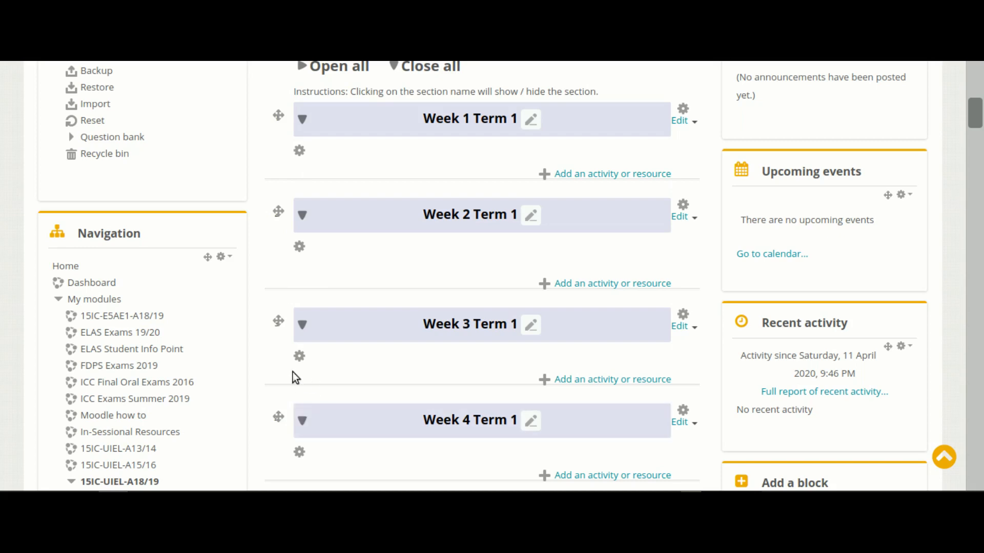
{"action": "left_click", "coordinate": [300, 248]}
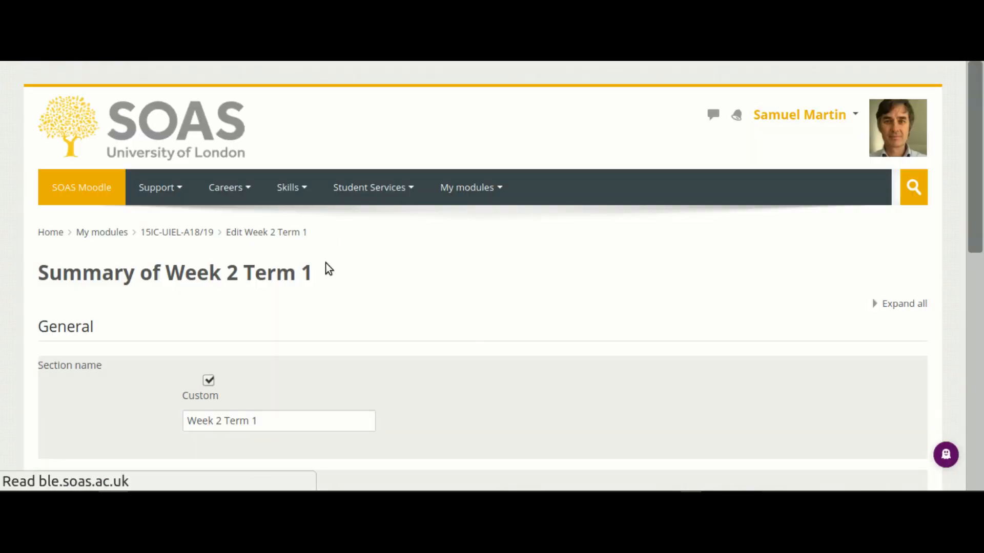
{"action": "left_click_drag", "start_coordinate": [978, 172], "coordinate": [940, 336]}
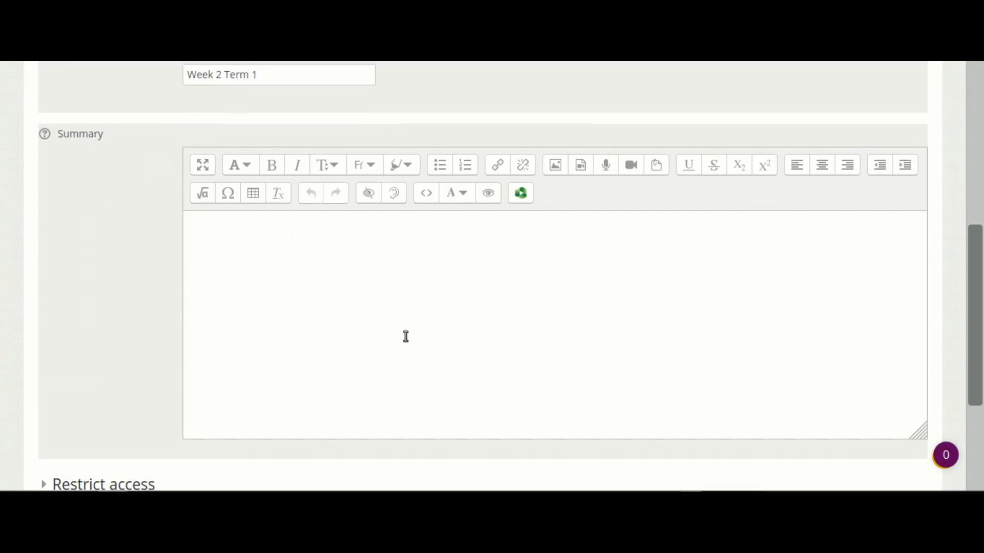
{"action": "left_click", "coordinate": [428, 197]}
{"action": "left_click_drag", "start_coordinate": [241, 224], "coordinate": [208, 225]}
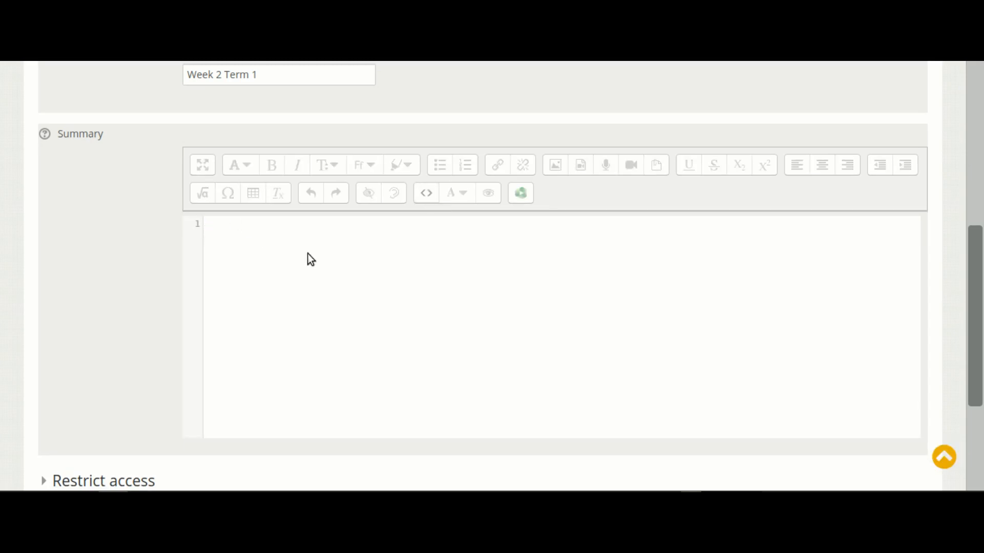
{"action": "left_click_drag", "start_coordinate": [970, 250], "coordinate": [964, 364]}
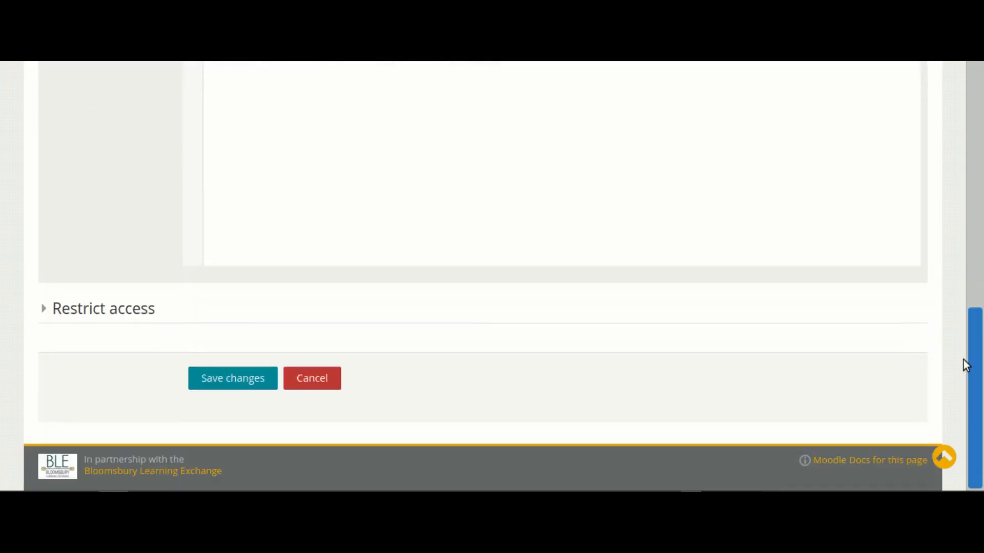
{"action": "left_click", "coordinate": [231, 382]}
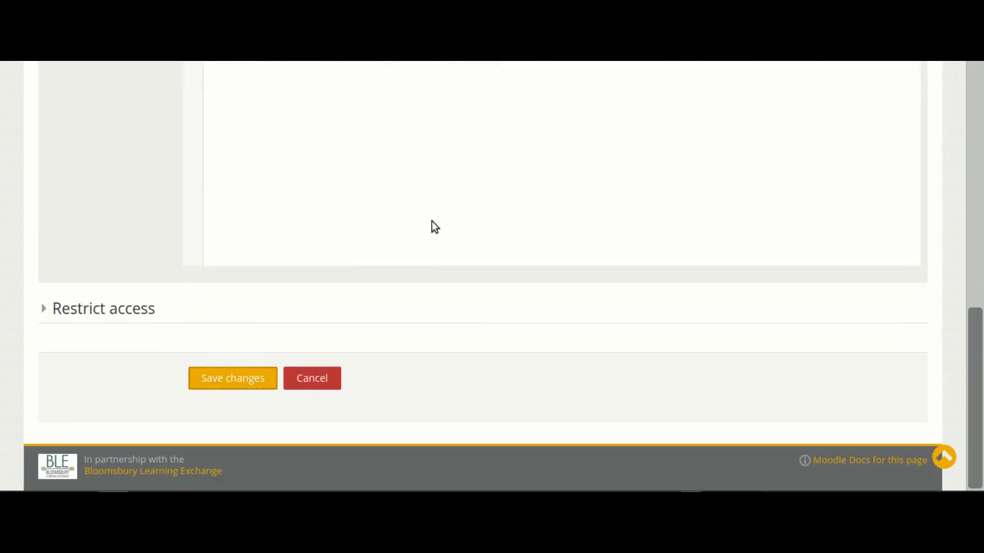